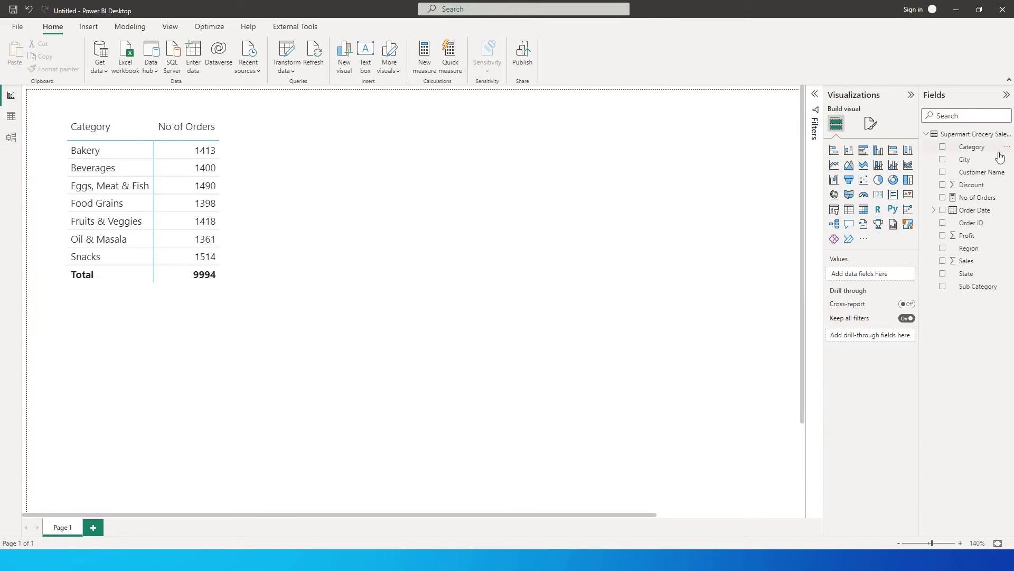
Step: Open the more-options menu of the sales data table in the Fields pane
left_click(1005, 136)
Step: Create a new measure named Index starting with CALCULATE([No of Orders],
left_click(957, 140)
double_click(143, 105)
type("Index  =")
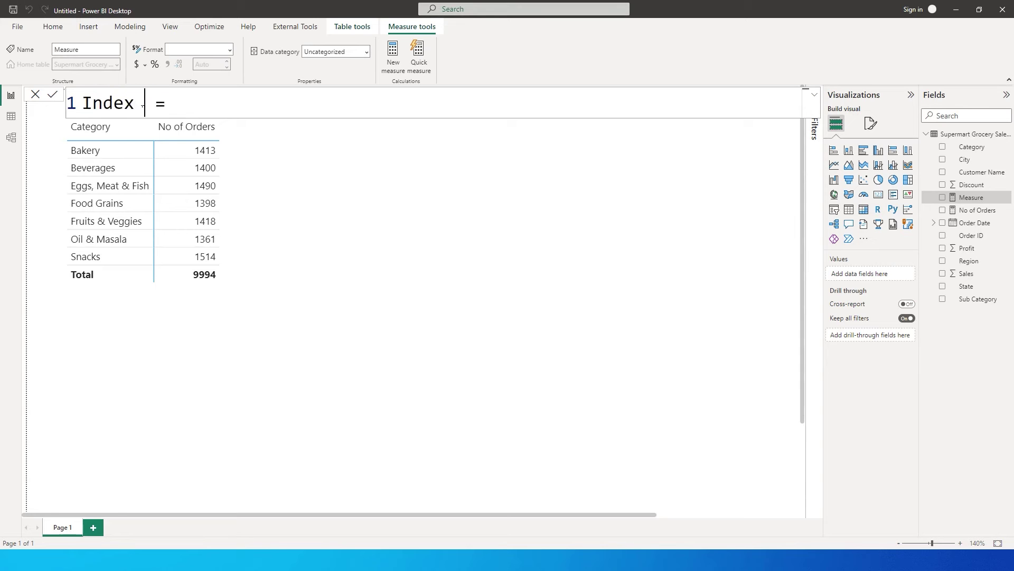
left_click(196, 98)
type("c")
key("Tab")
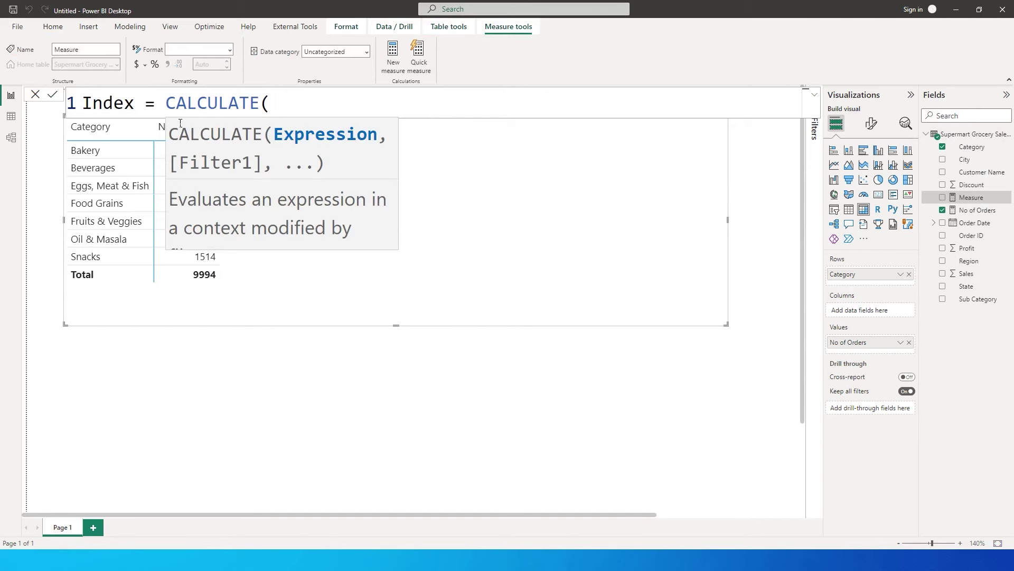
type("no")
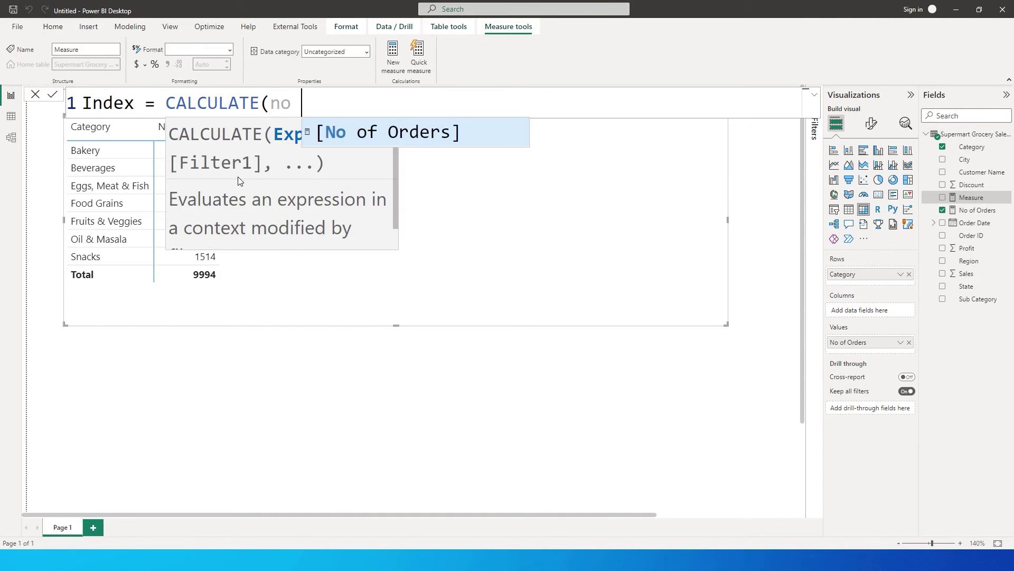
key("Tab")
type(",")
key("shift+Return")
Step: Complete the Index formula with INDEX(2, ALL(Category)) and commit it
type("inde")
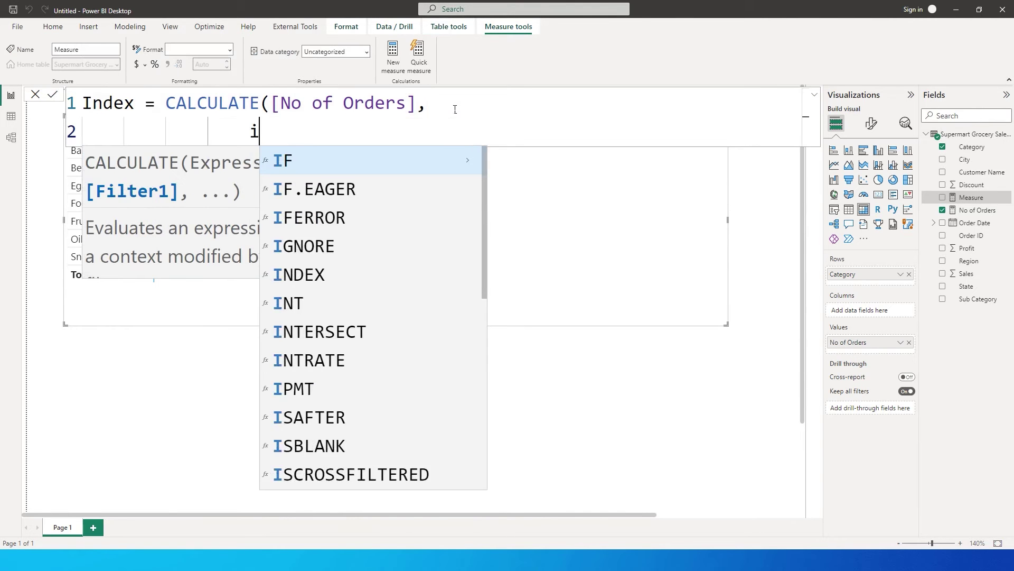
key("Tab")
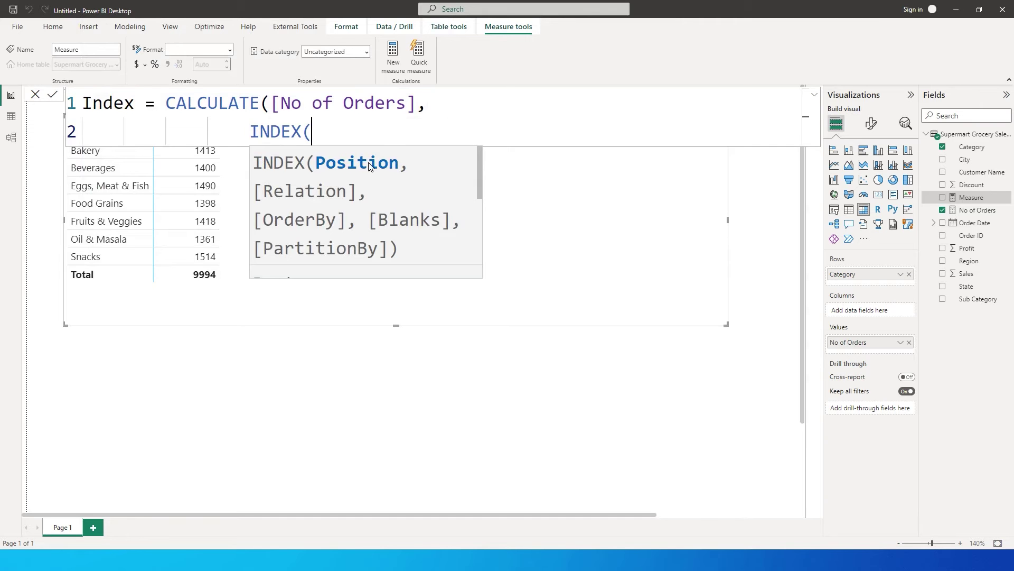
key("ctrl+minus")
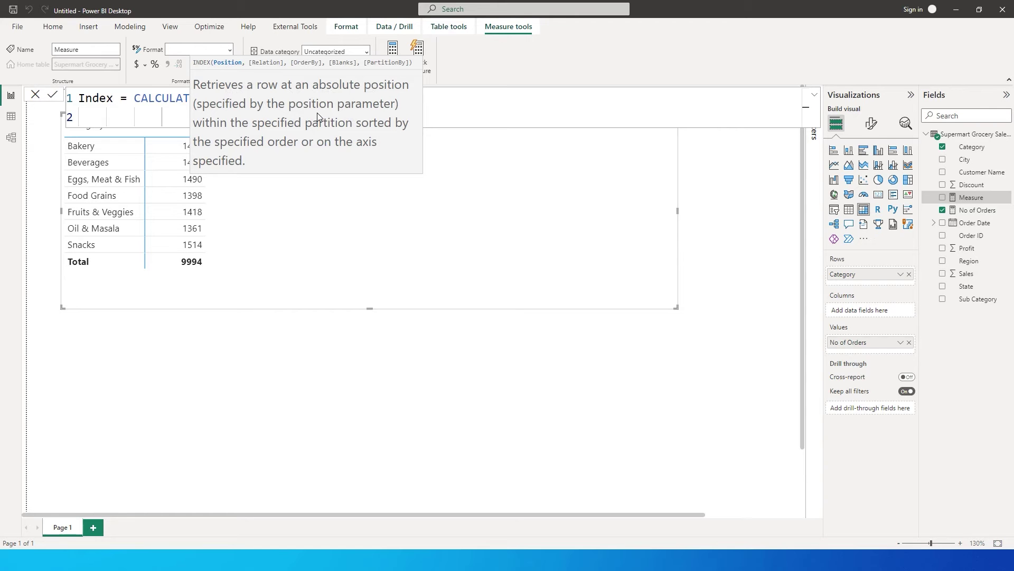
key("Escape")
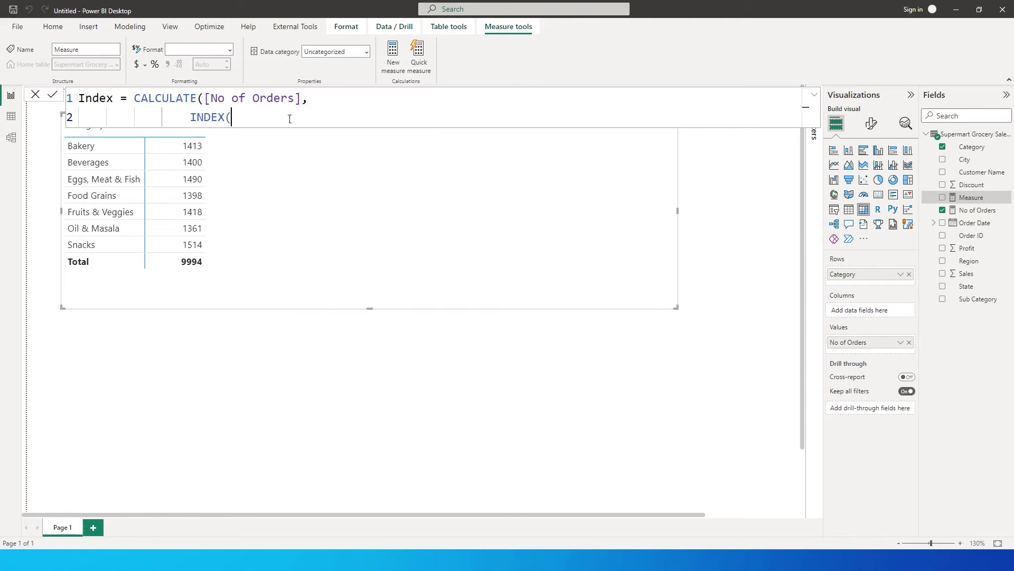
key("BackSpace")
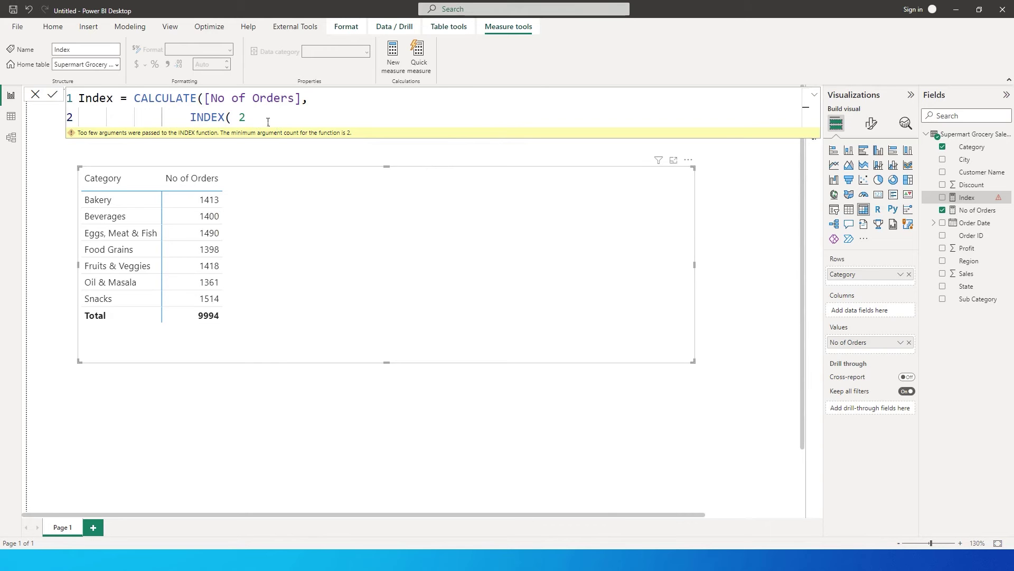
type(", ")
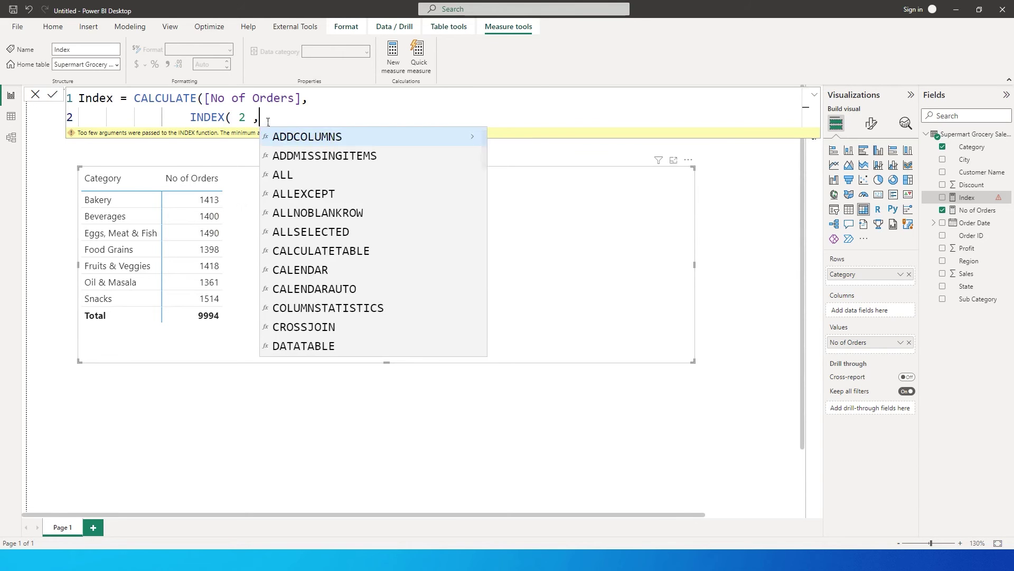
type("all")
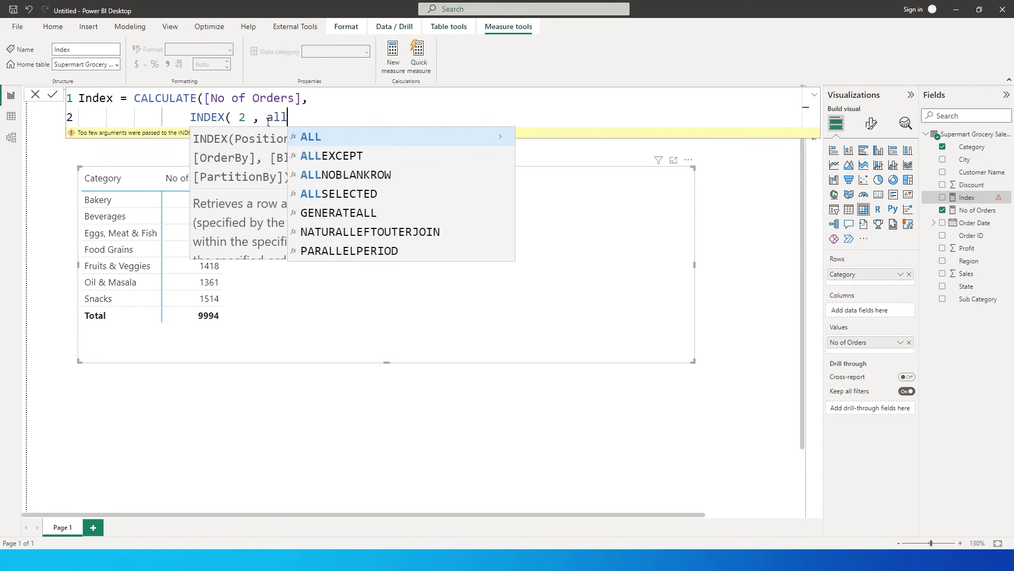
key("Tab")
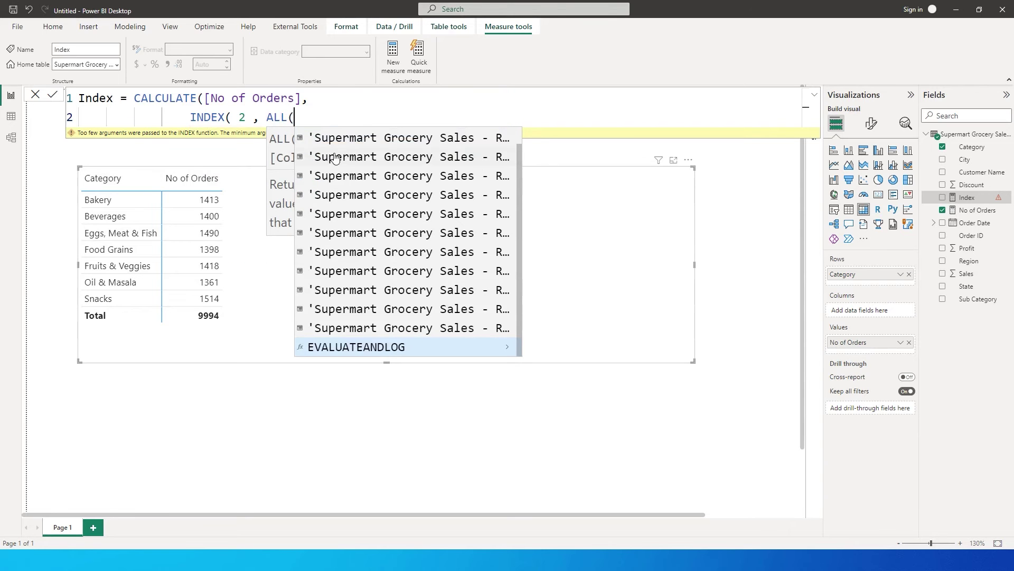
type("Category")
key("Tab")
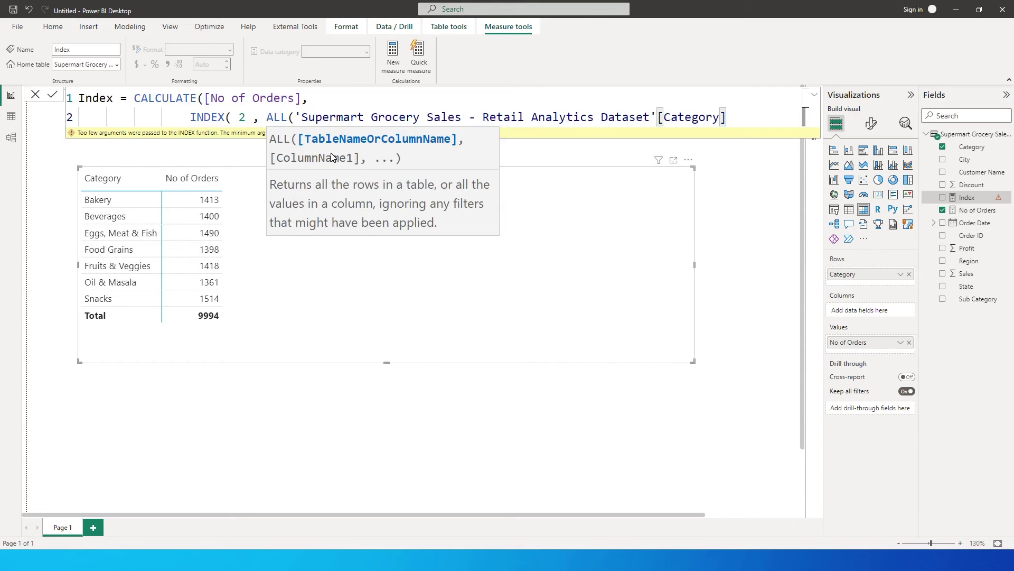
type("))")
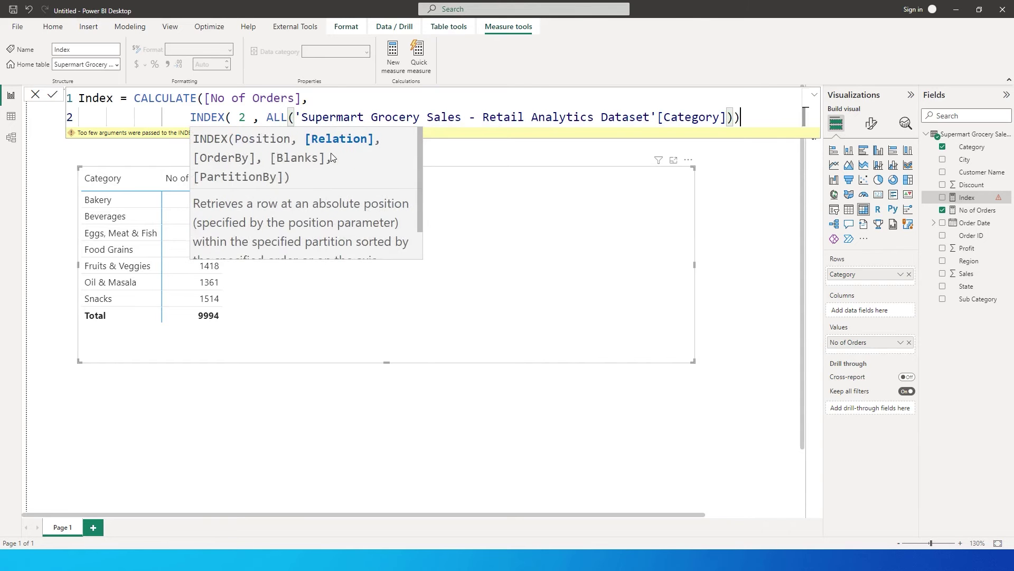
type(")")
key("Return")
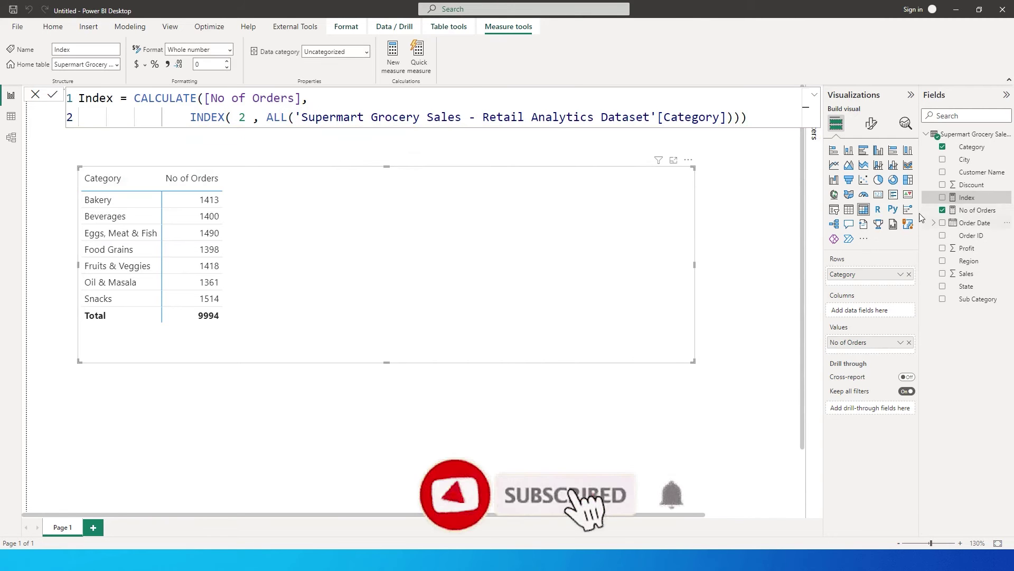
Step: Add Index to the table and change its position to -2, showing 1361 on every row
left_click_drag(968, 199, 380, 239)
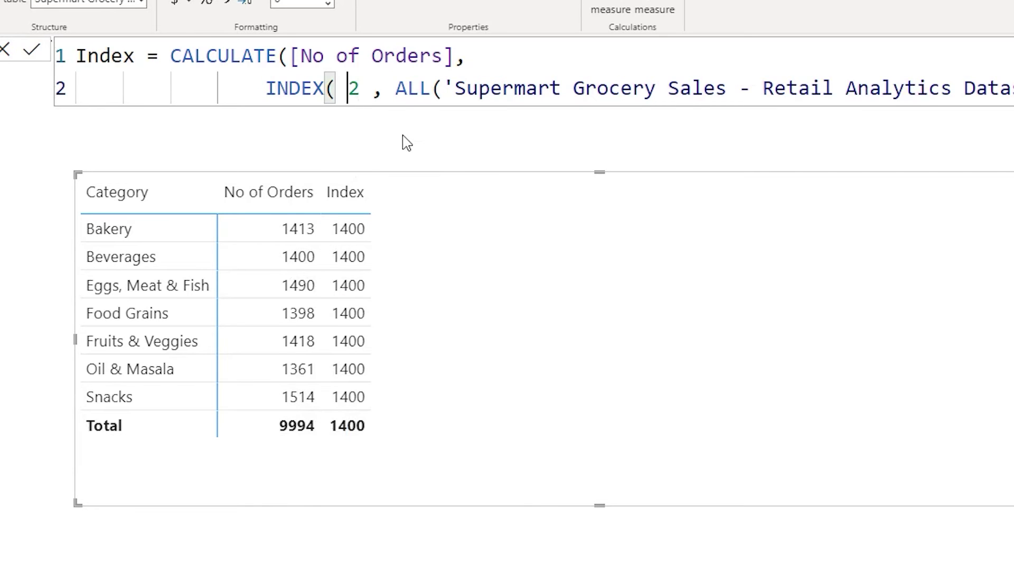
type("-")
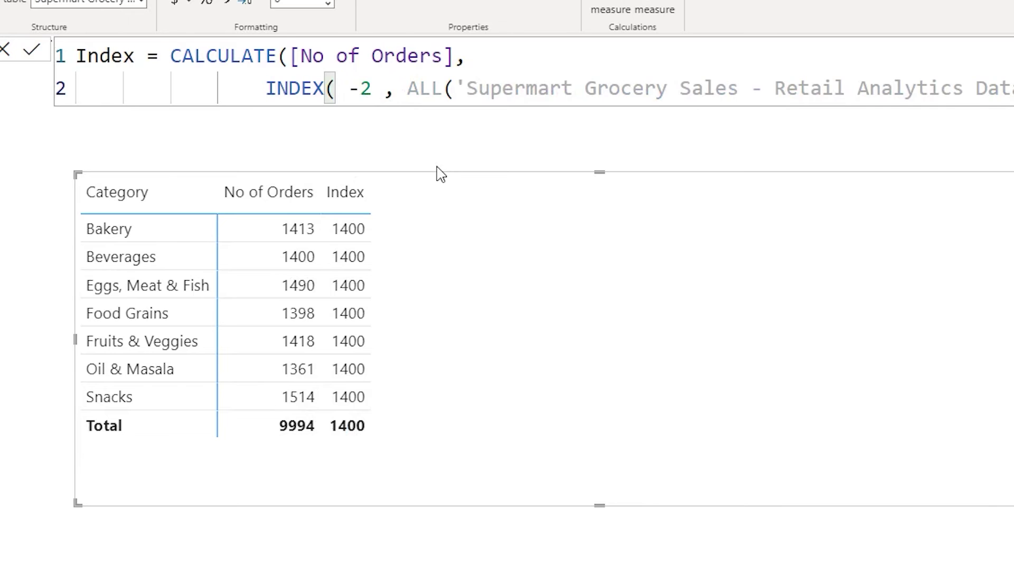
key("Return")
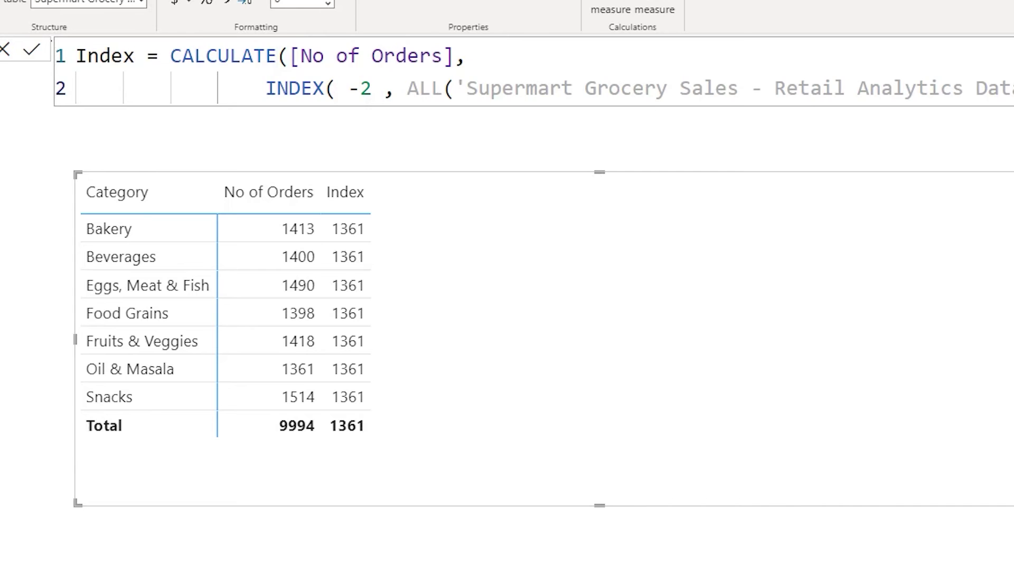
Step: Name the new measure Offset and start it as CALCULATE([No of Orders], OFFSET(
double_click(130, 59)
type("Offset")
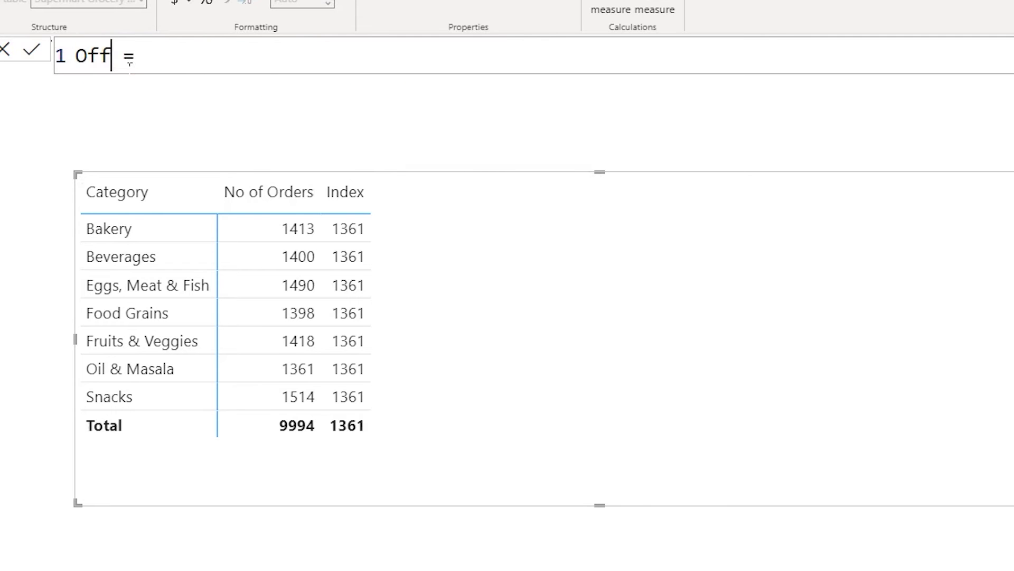
key("End")
type("of")
key("BackSpace")
key("BackSpace")
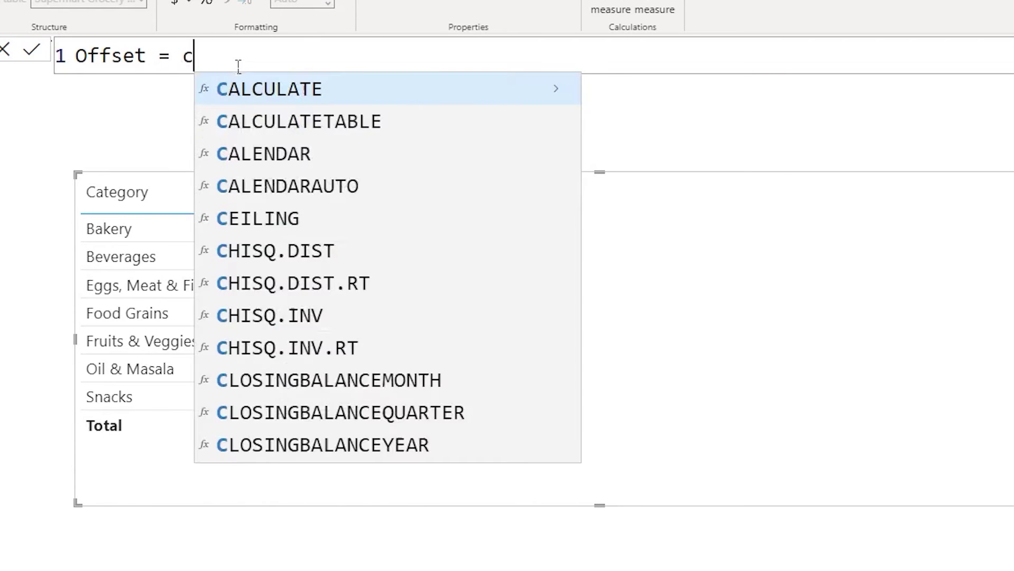
type("CALCULATE(no or")
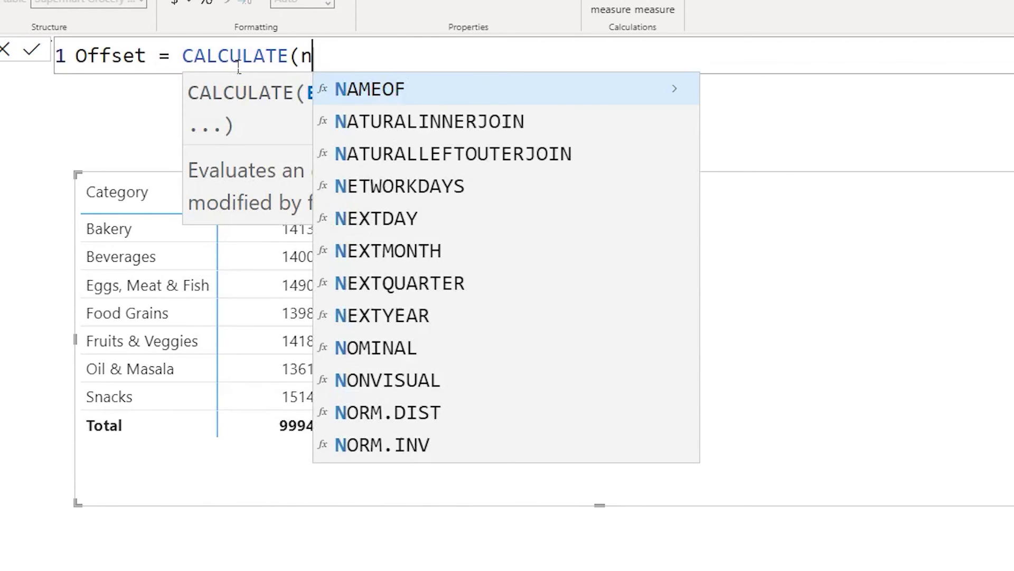
key("BackSpace")
key("BackSpace")
key("BackSpace")
key("BackSpace")
key("BackSpace")
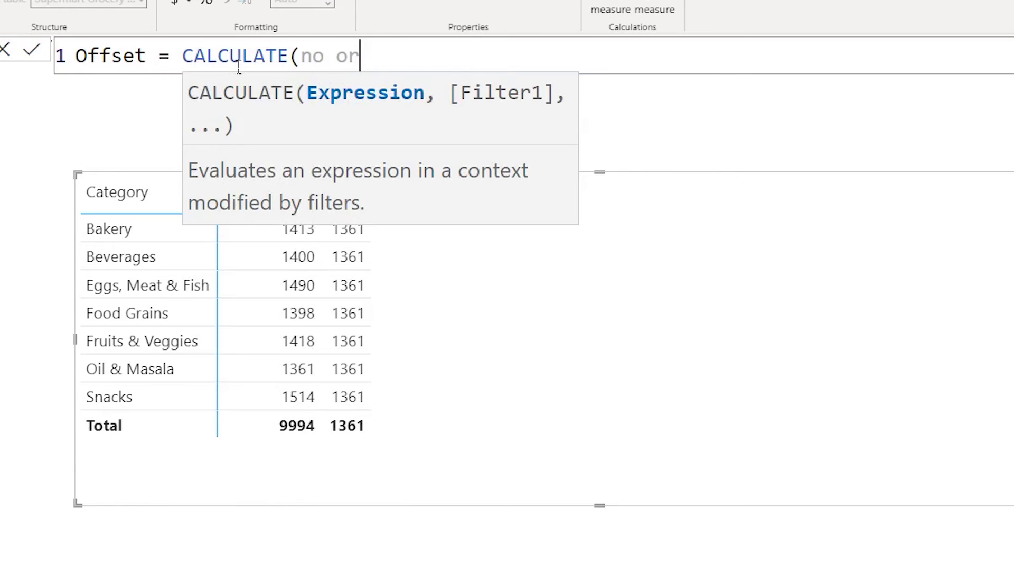
key("Tab")
type(", ")
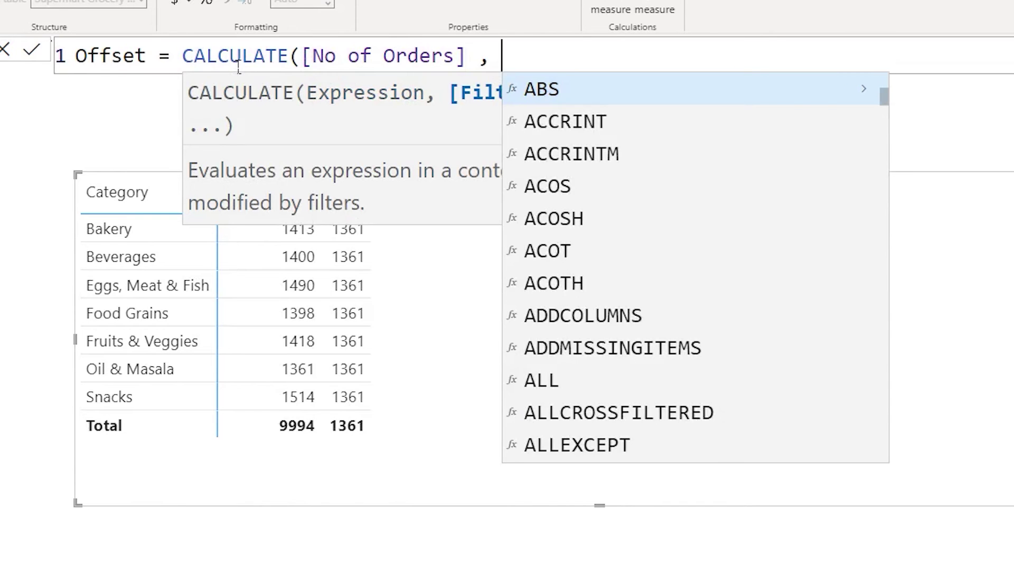
type("off")
key("Tab")
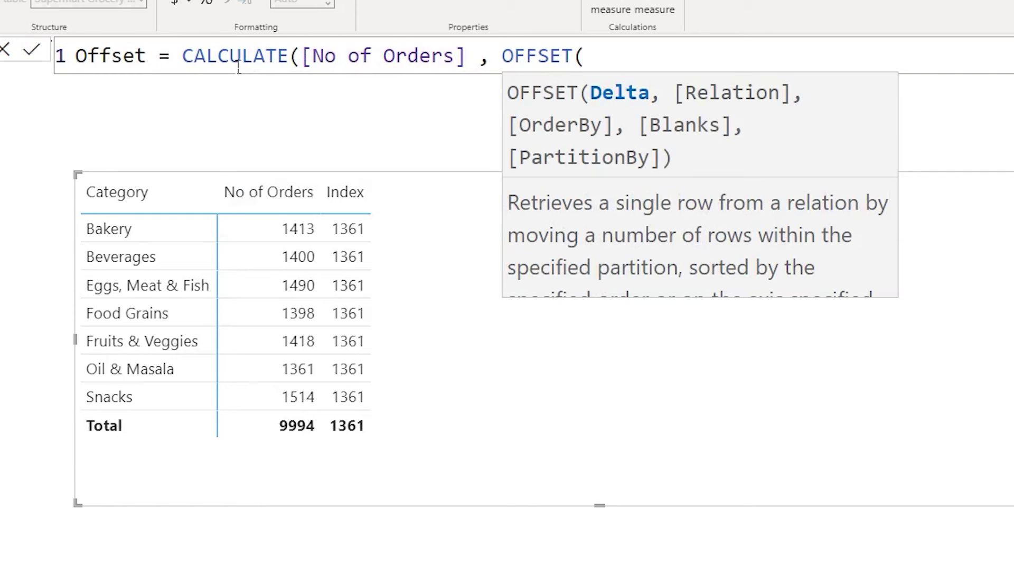
Step: Finish it with OFFSET(1, ALLSELECTED(Category)), commit, and add Offset to the table
type("1 , all")
key("Down")
key("Down")
key("Down")
key("Tab")
type("cate")
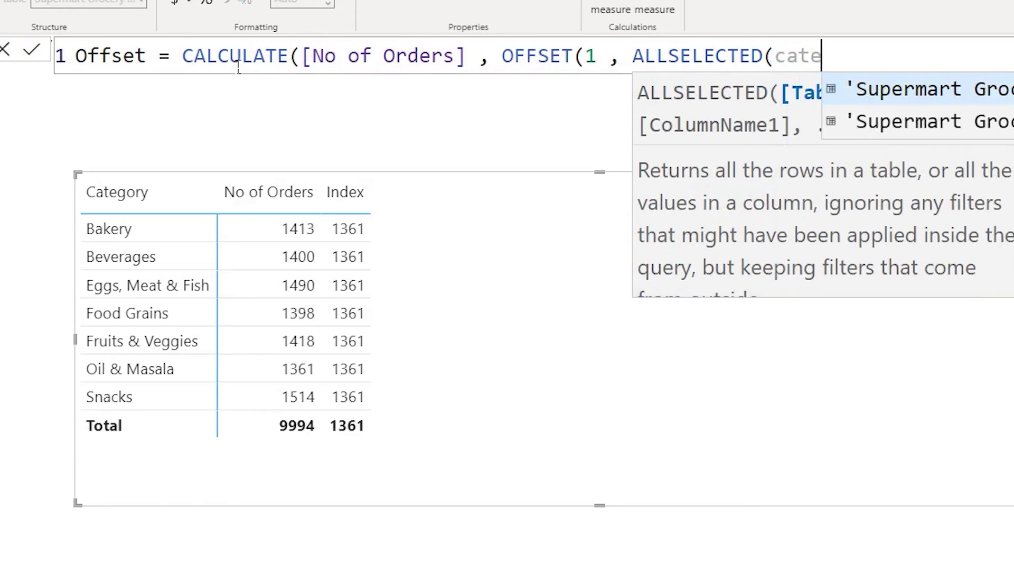
key("Tab")
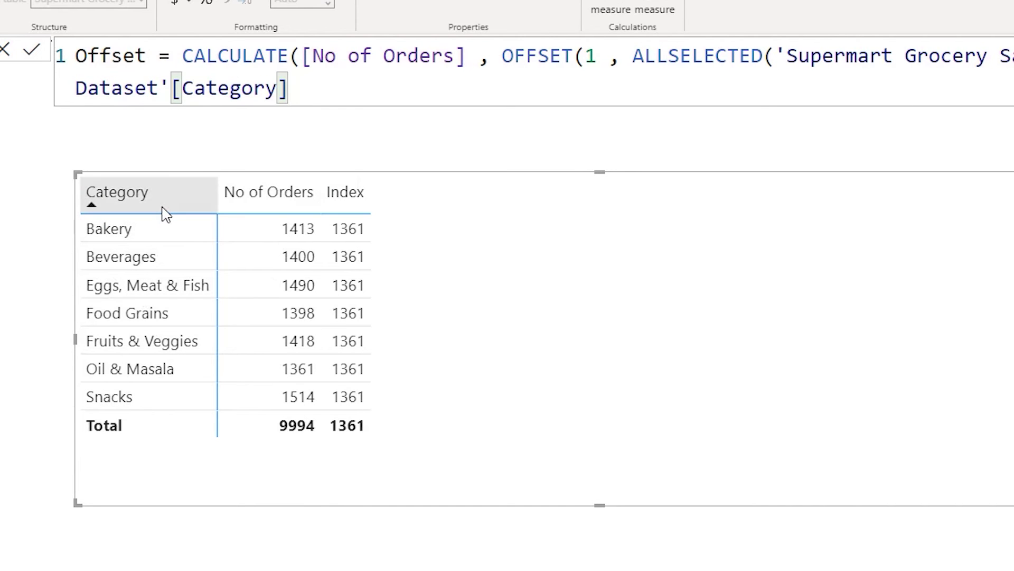
type(")))")
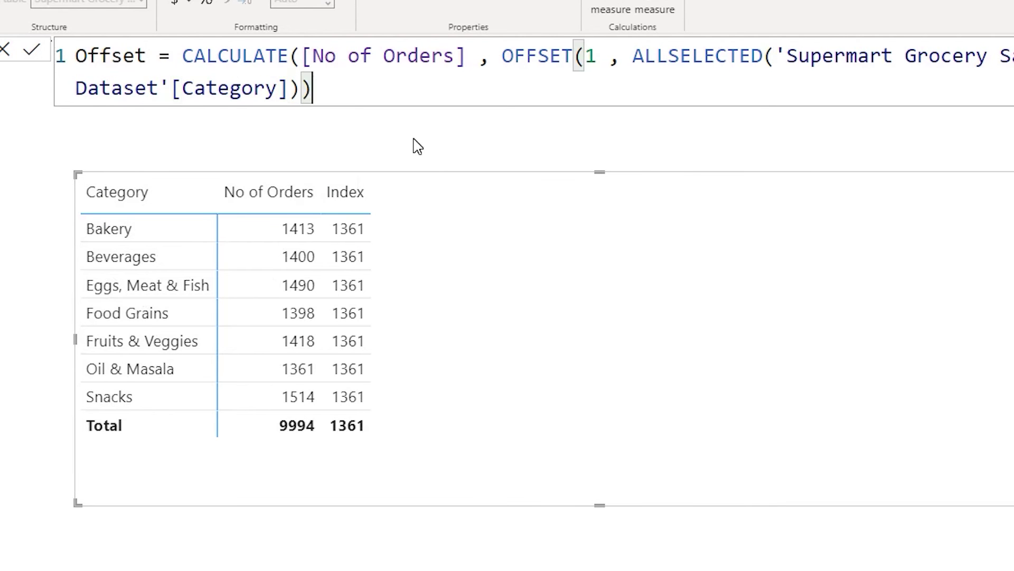
key("Return")
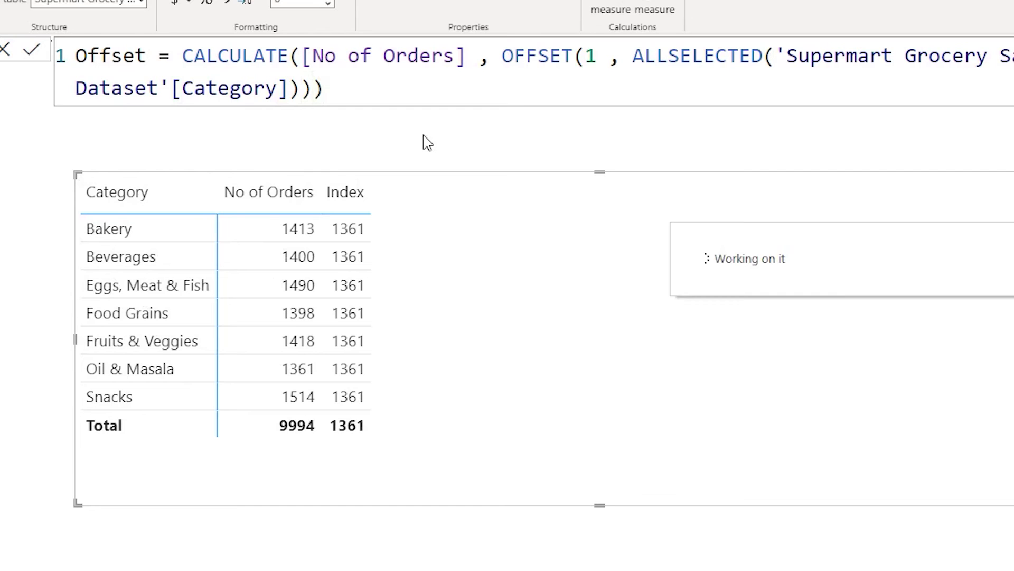
left_click_drag(1013, 312, 607, 315)
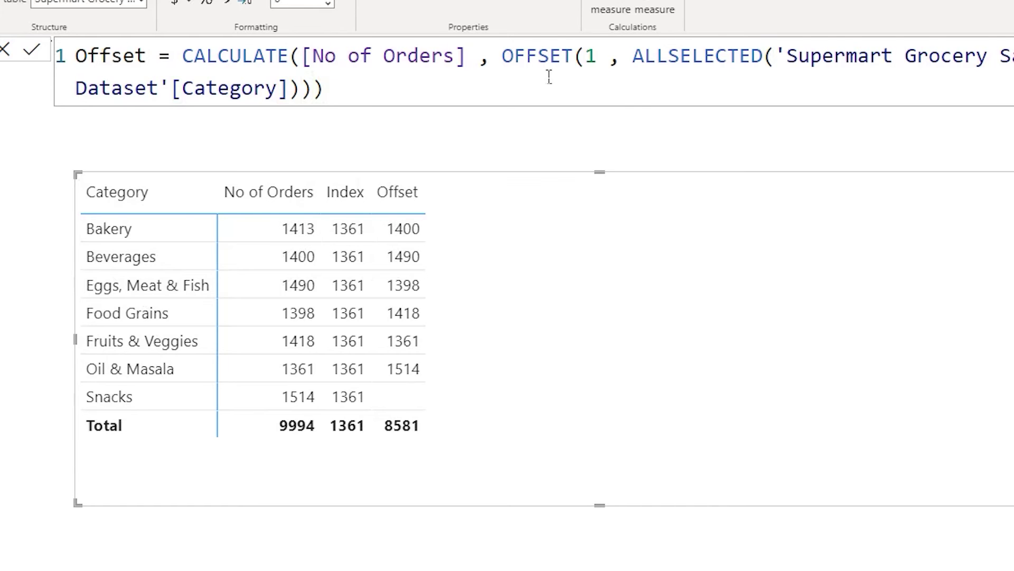
Step: Change the Offset step to -1 and select the whole expression after 'Offset ='
left_click(579, 71)
type("-")
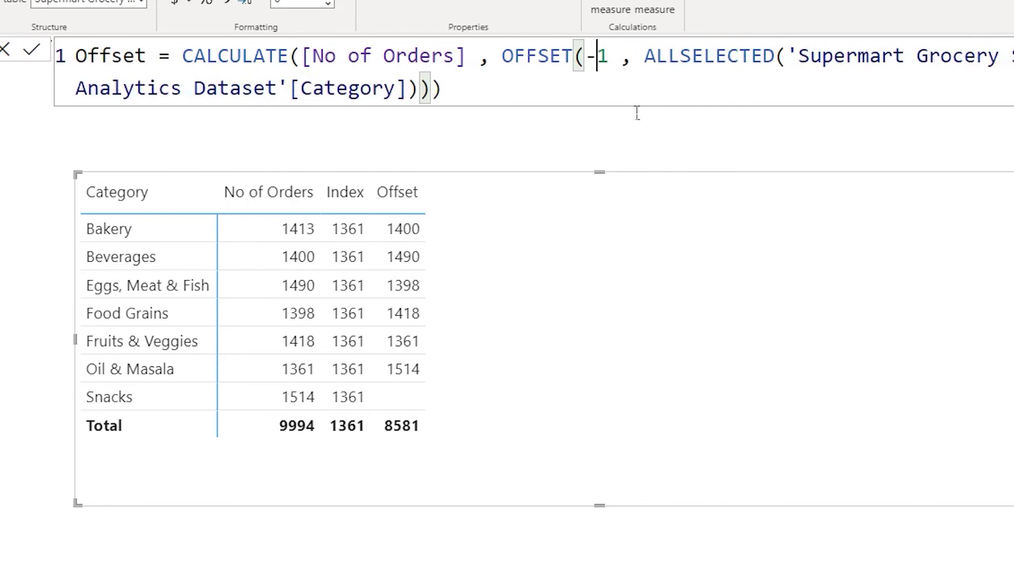
key("Return")
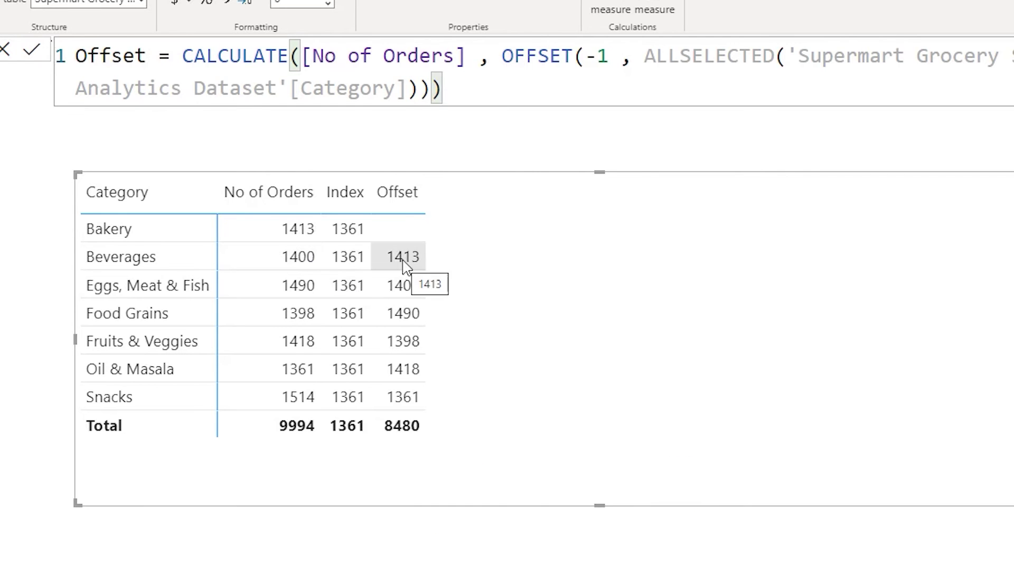
left_click(183, 56)
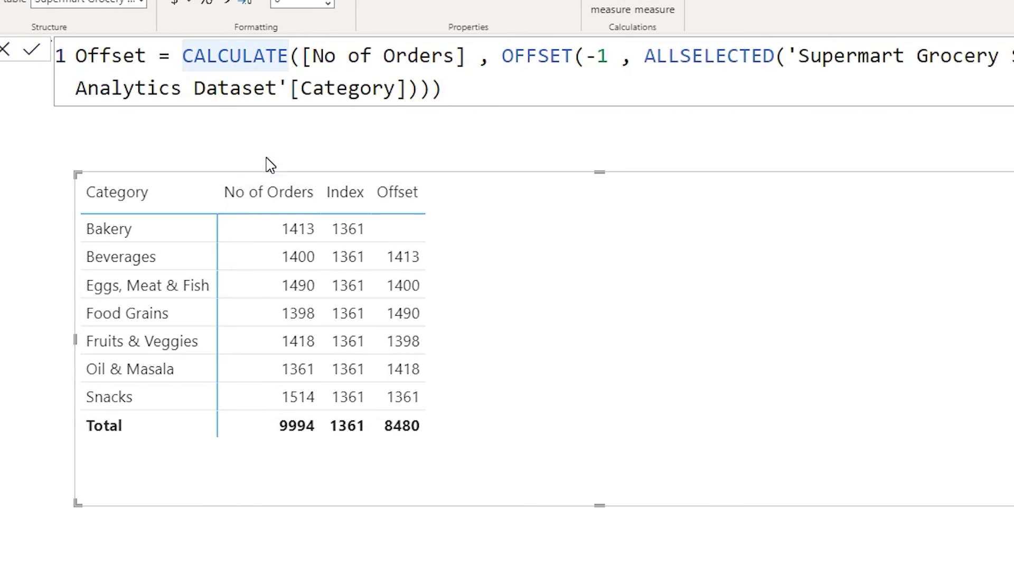
left_click_drag(442, 90, 195, 62)
key("ctrl+c")
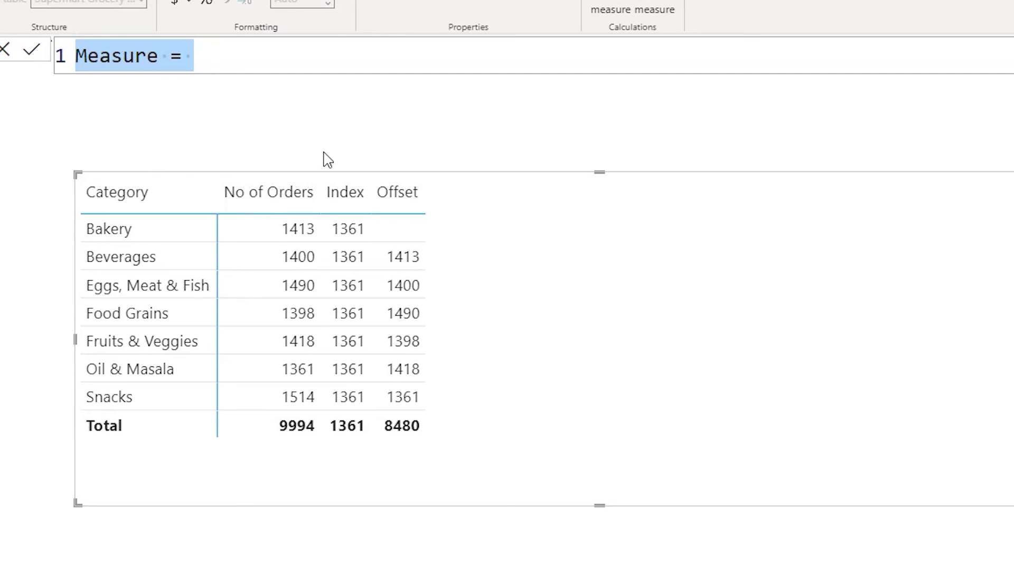
Step: Name the new measure Difference and paste in the copied Offset expression
type("Differe")
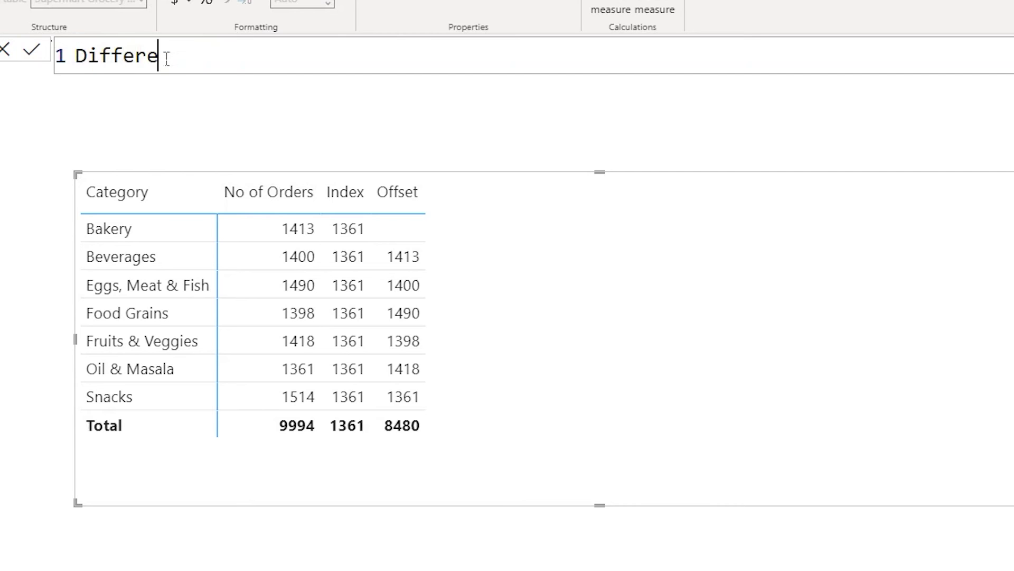
type("ce")
key("BackSpace")
key("BackSpace")
type("nc")
key("BackSpace")
key("BackSpace")
type("nce =")
key("ctrl+v")
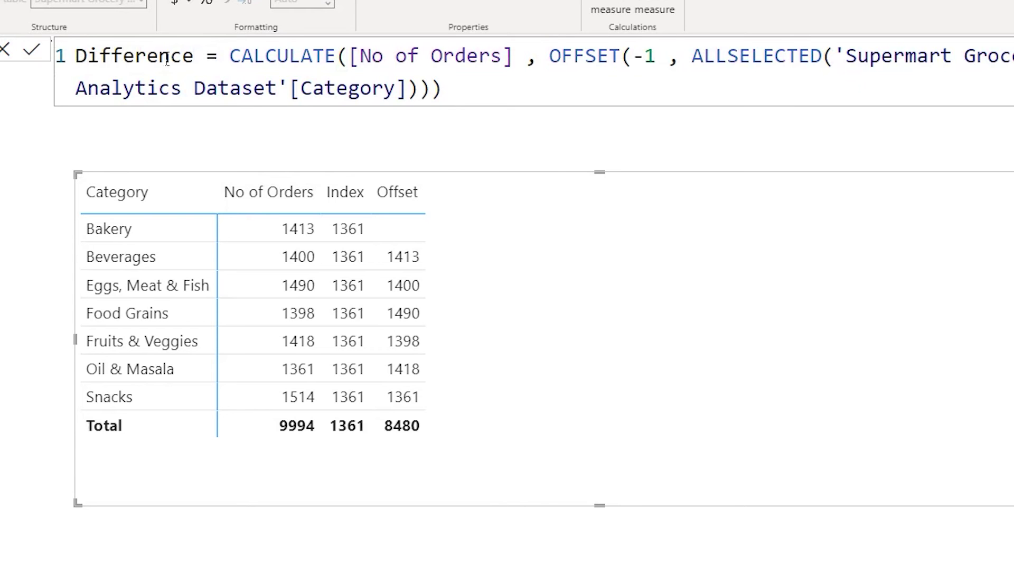
Step: Set the OFFSET step to 0, subtract [Offset], commit, and name the next measure Window
left_click(669, 60)
key("BackSpace")
key("BackSpace")
type("0")
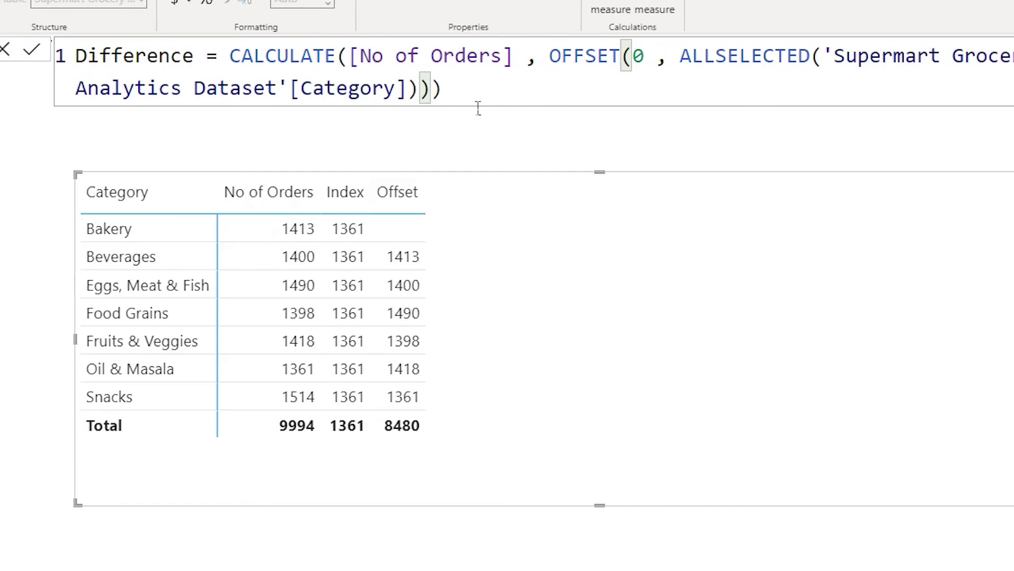
left_click(499, 92)
type("-")
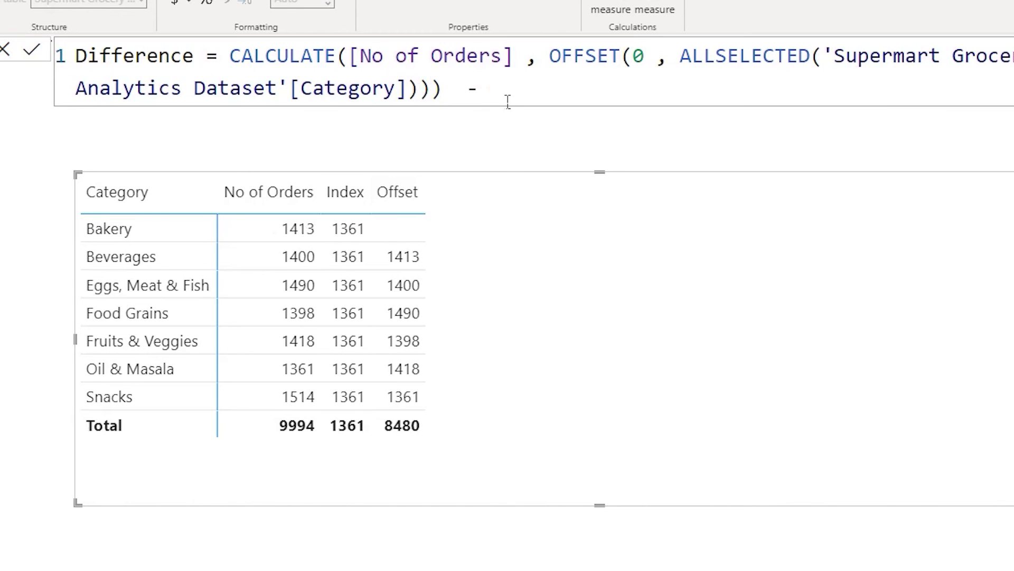
type(" [Off")
key("Tab")
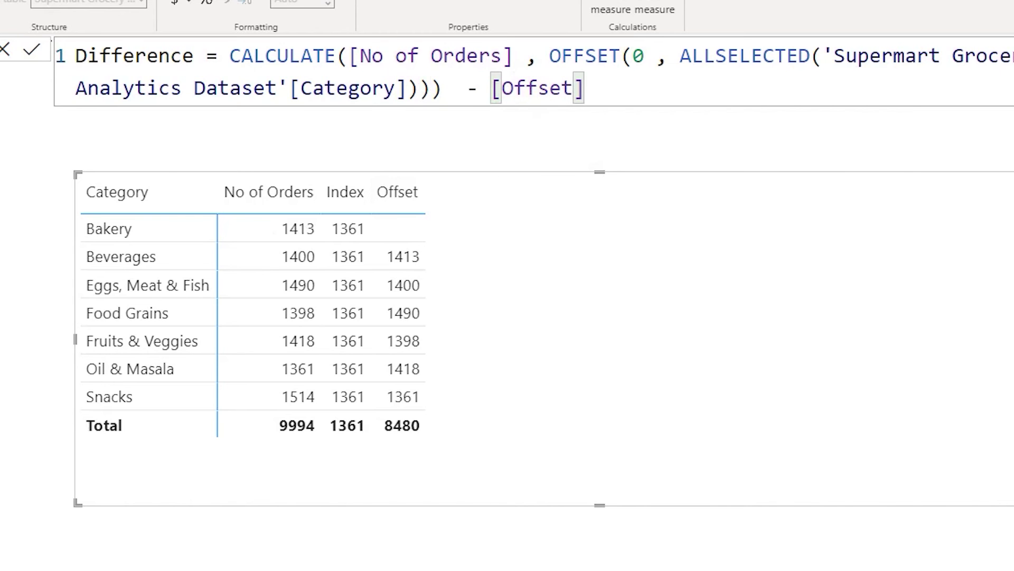
key("Return")
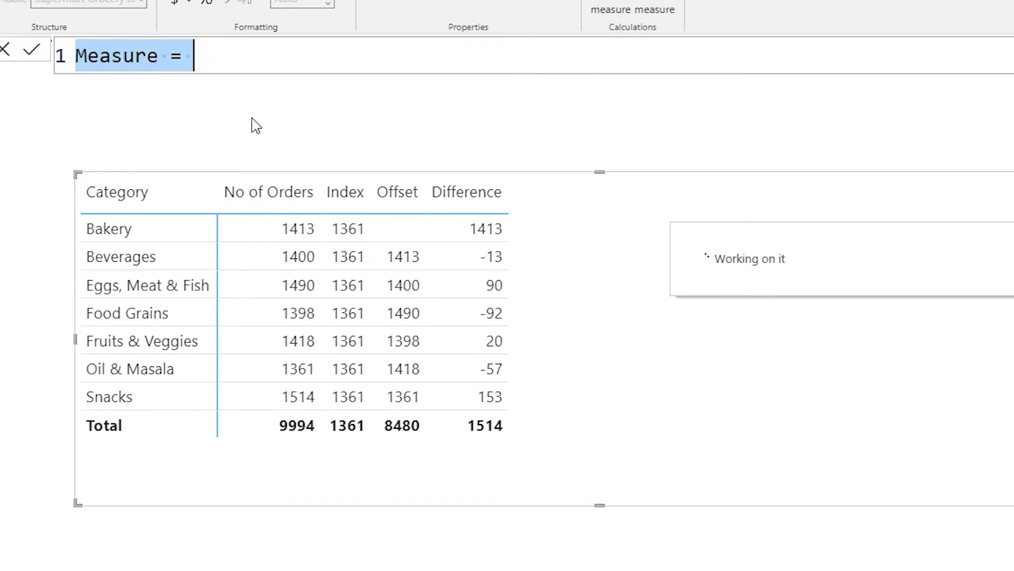
type("Window")
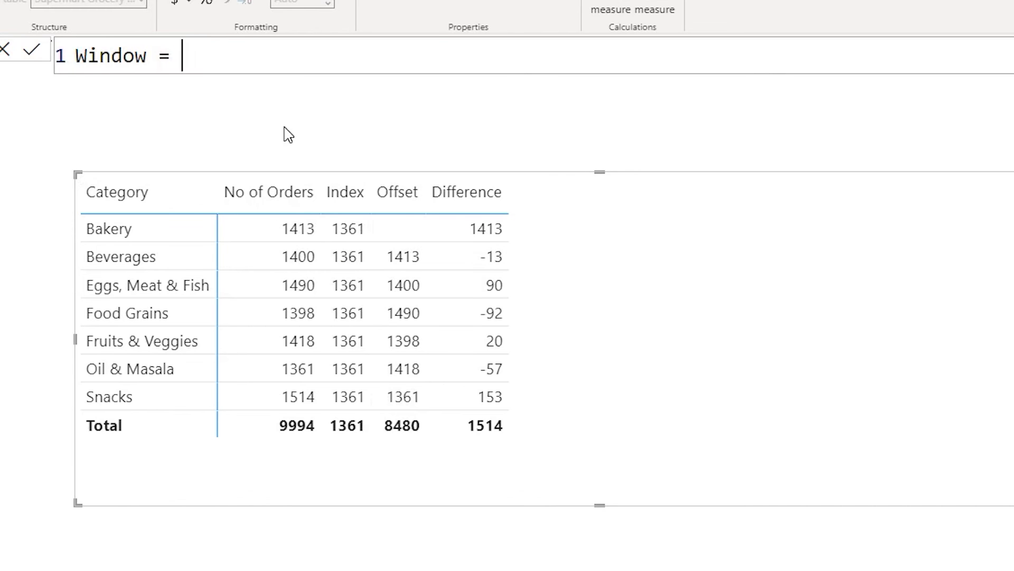
Step: Start the Window formula as CALCULATE([No of Orders], WINDOW(
type("cal")
key("Tab")
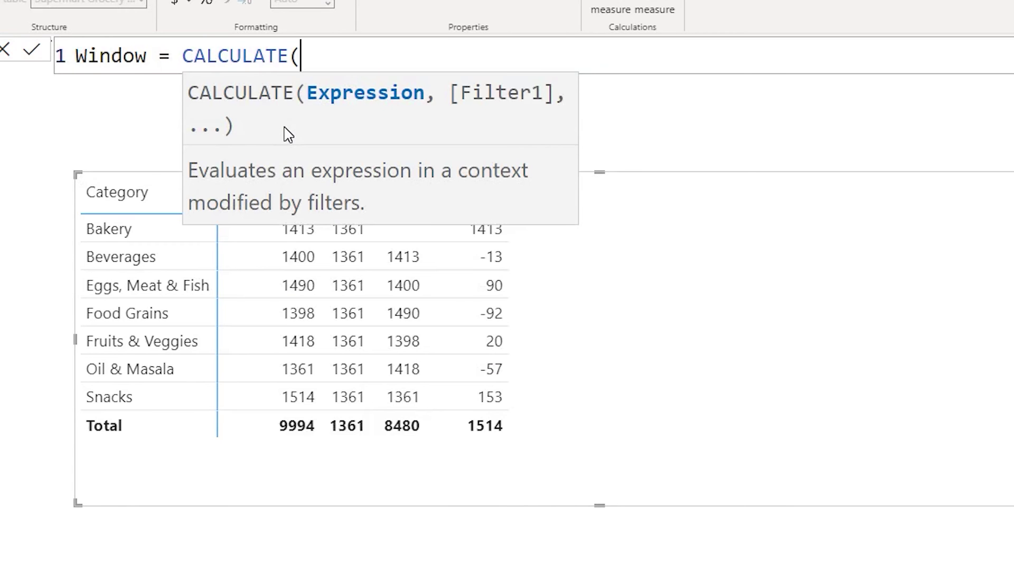
type("no o")
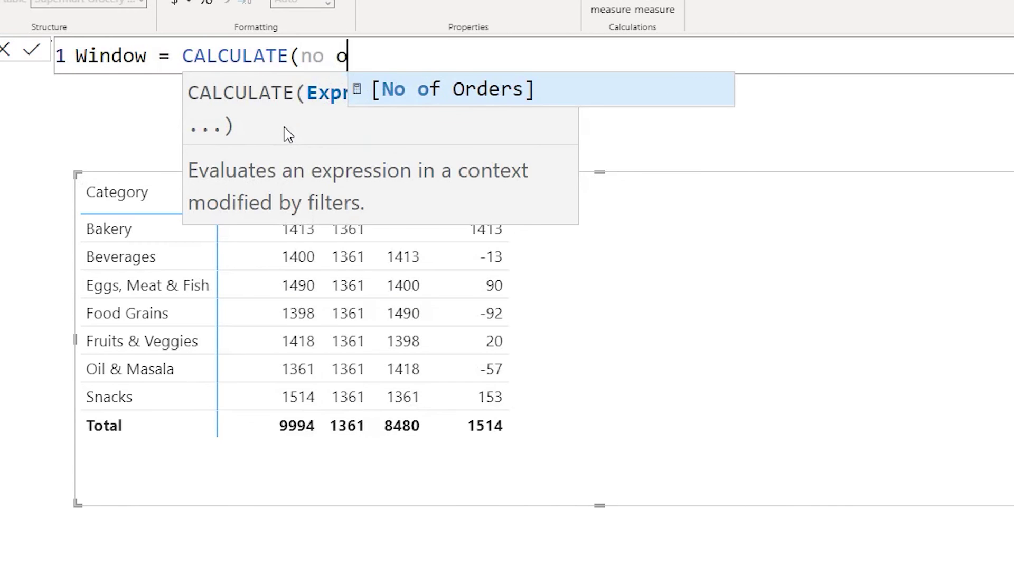
key("Tab")
type(", wi")
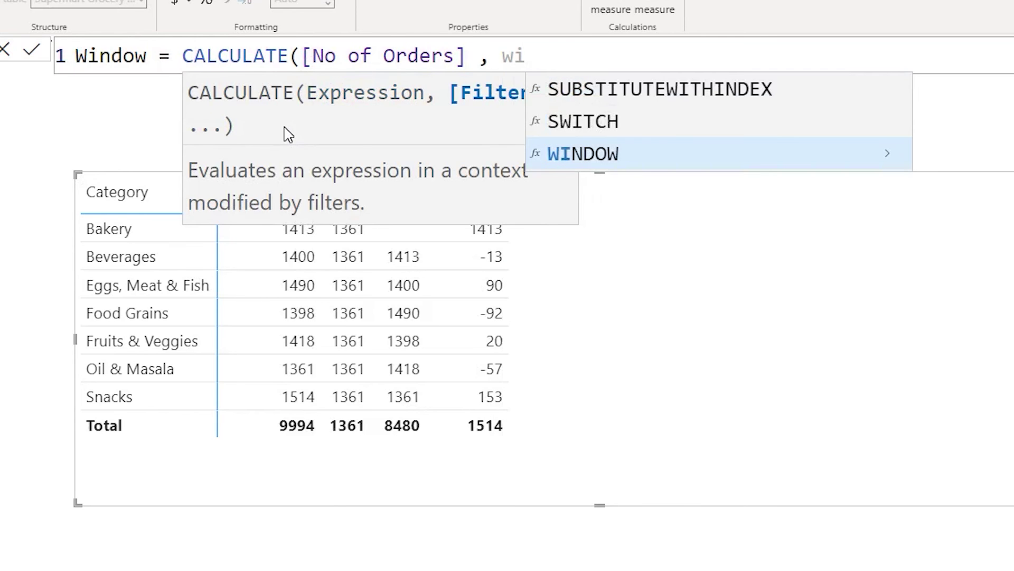
key("Tab")
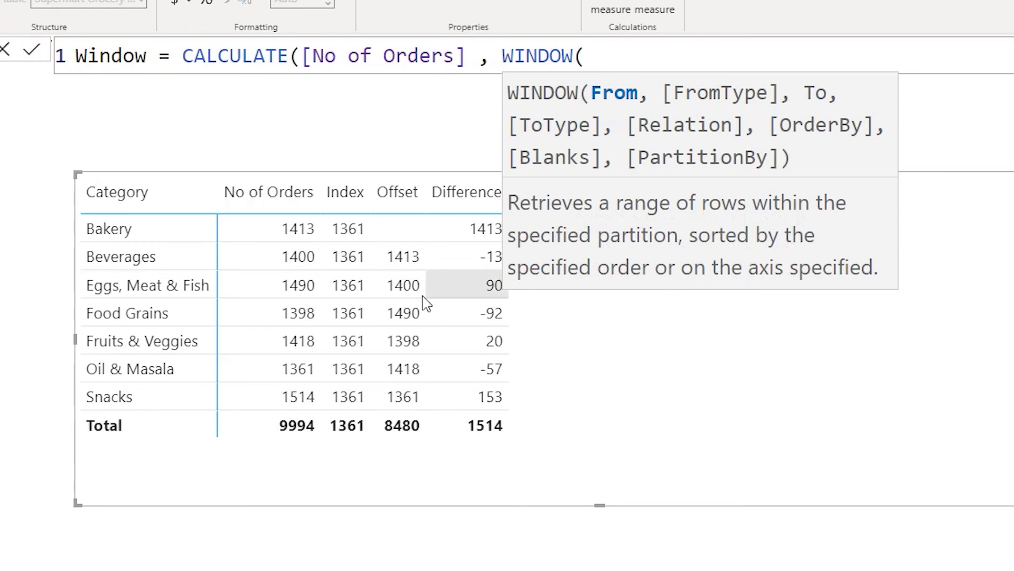
Step: Give WINDOW the arguments -1, 0, ALLSELECTED(Category), commit, and add Window to the table
left_click(626, 58)
type("-1 , 0 ,a")
key("BackSpace")
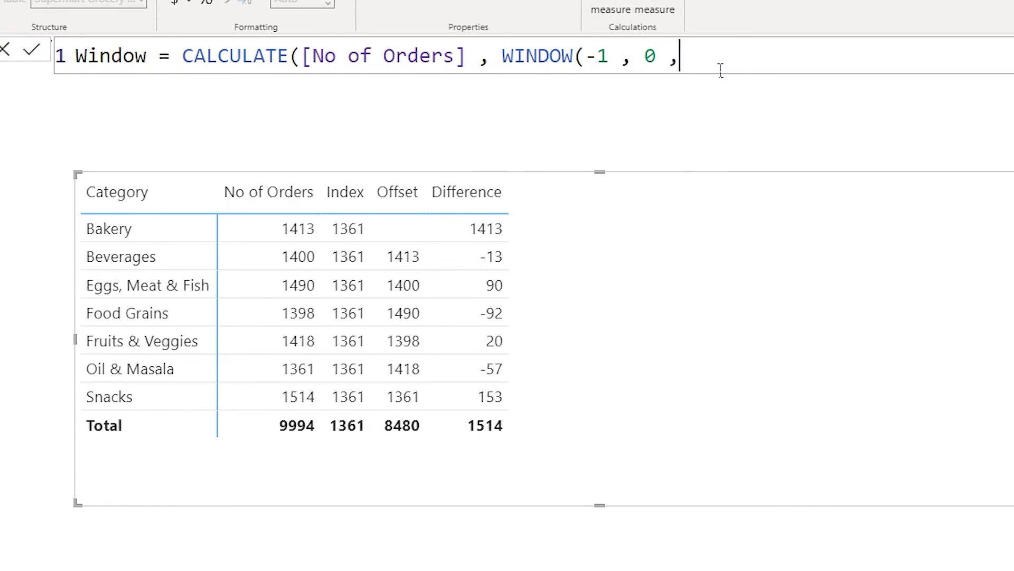
type("al")
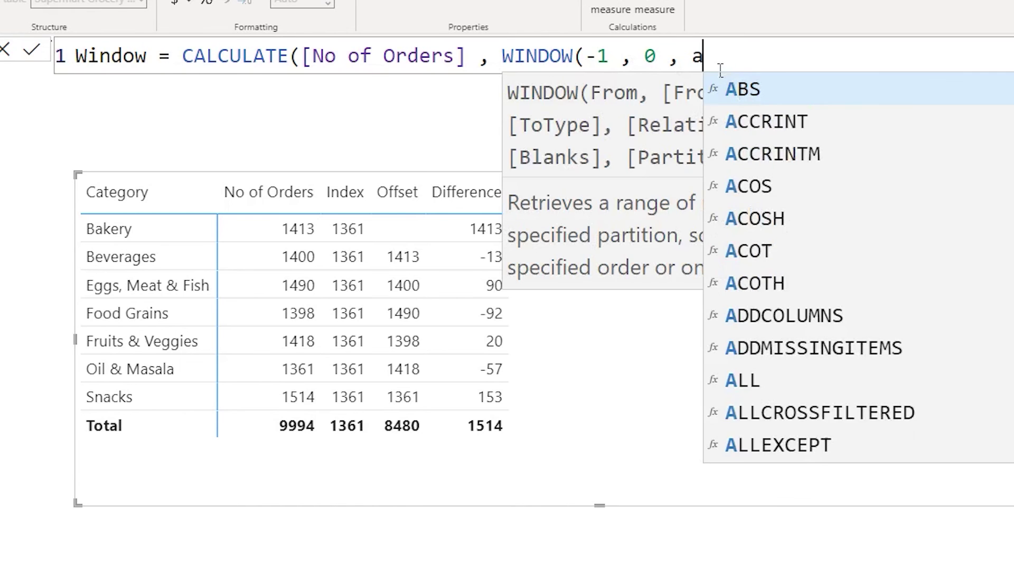
key("Tab")
key("BackSpace")
key("BackSpace")
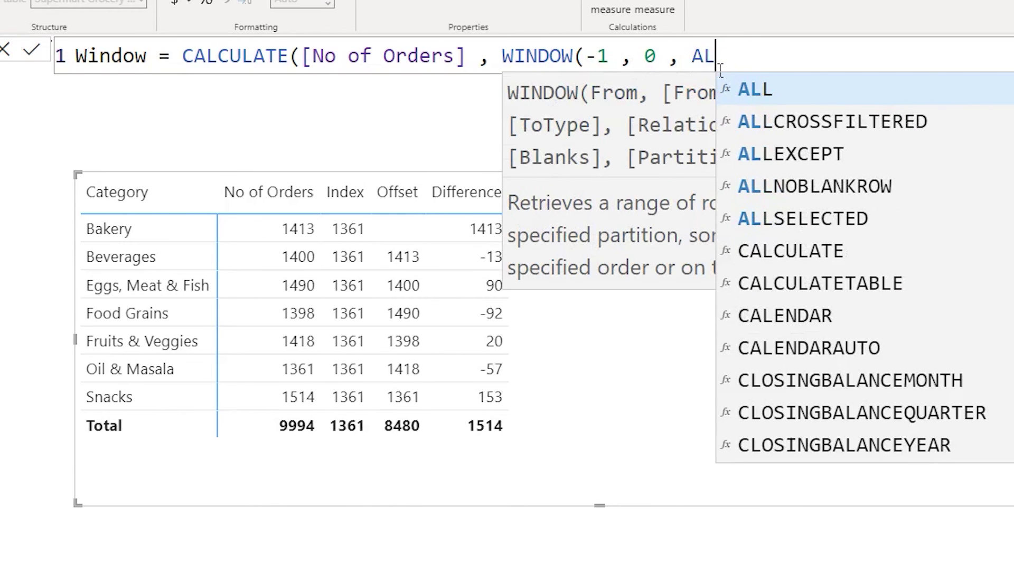
type("l")
key("Down")
key("Down")
key("Down")
key("Down")
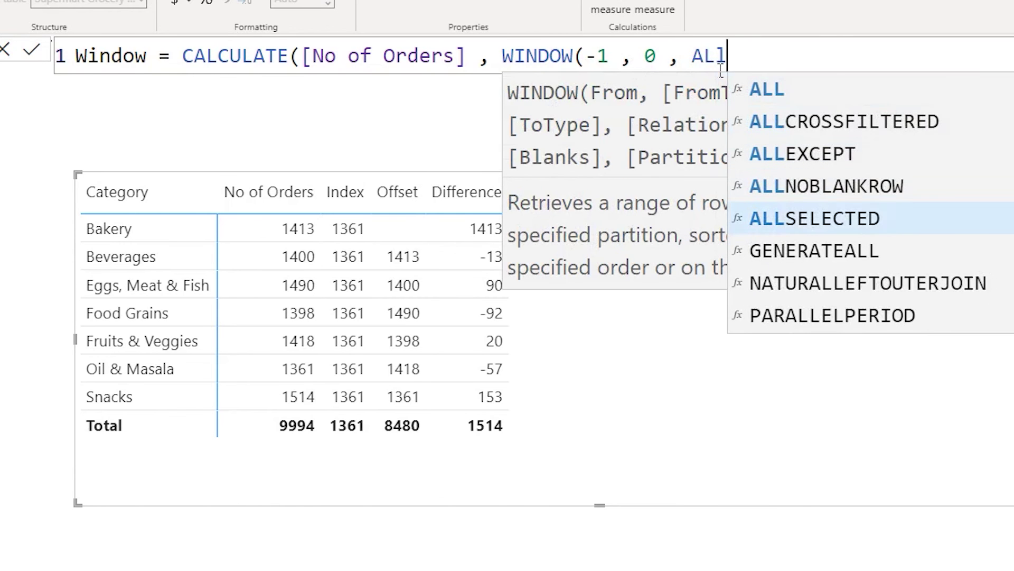
key("Tab")
type("cate")
key("Tab")
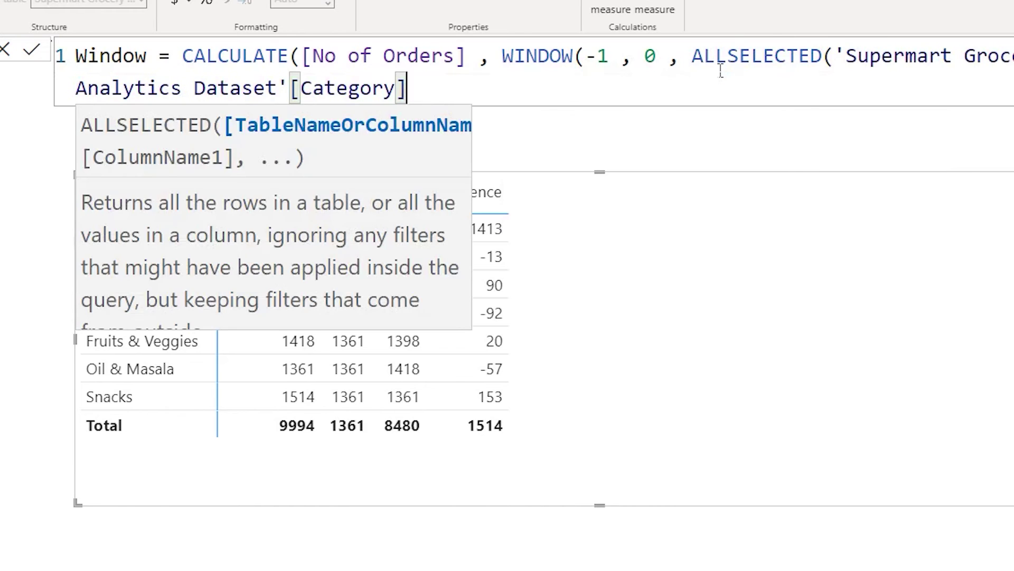
type(")))")
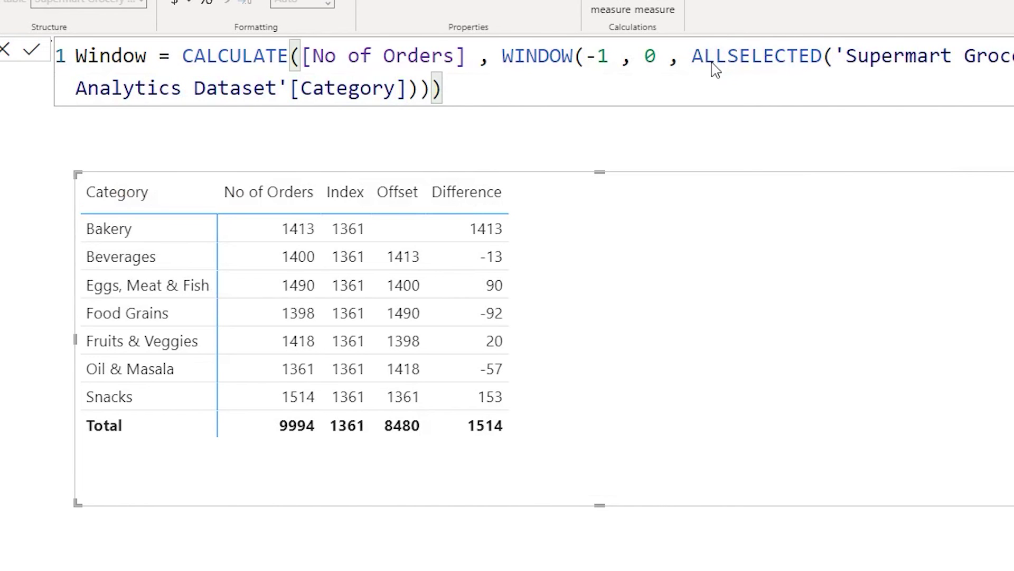
key("Return")
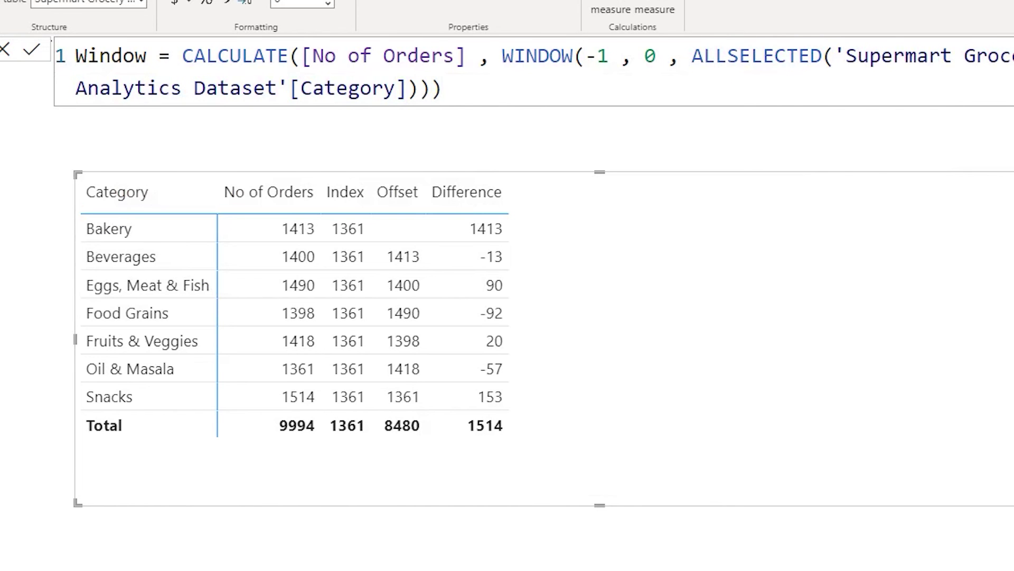
left_click_drag(994, 393, 636, 277)
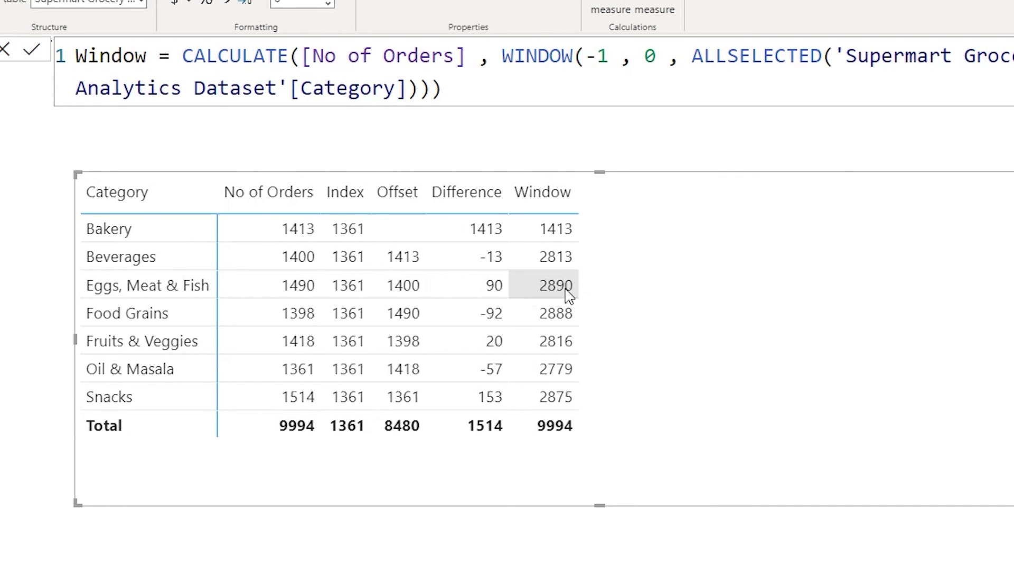
Step: Widen the Window measure so its start is -2 instead of -1
left_click(615, 73)
left_click(615, 70)
key("BackSpace")
type("2")
key("Return")
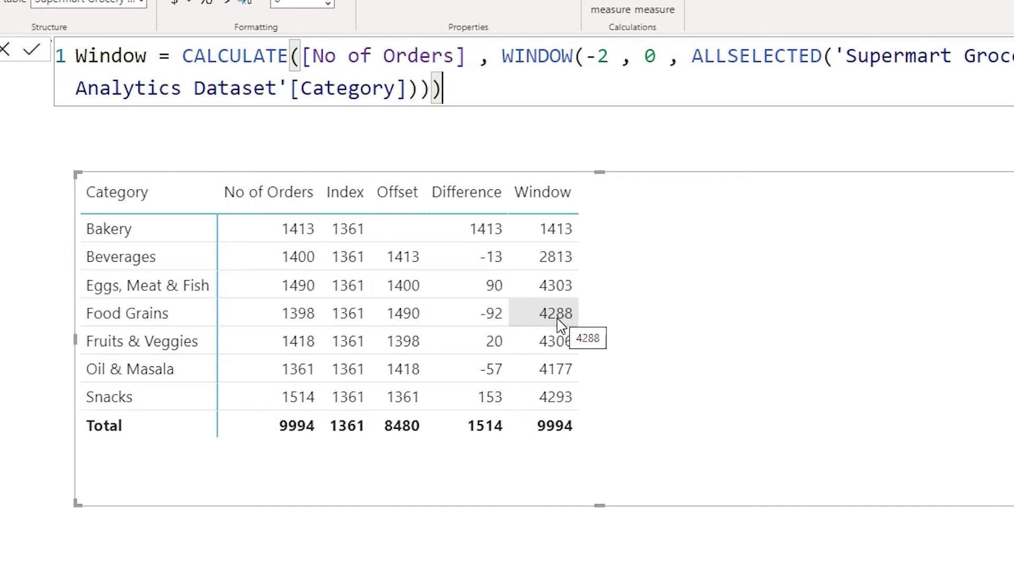
key("Left")
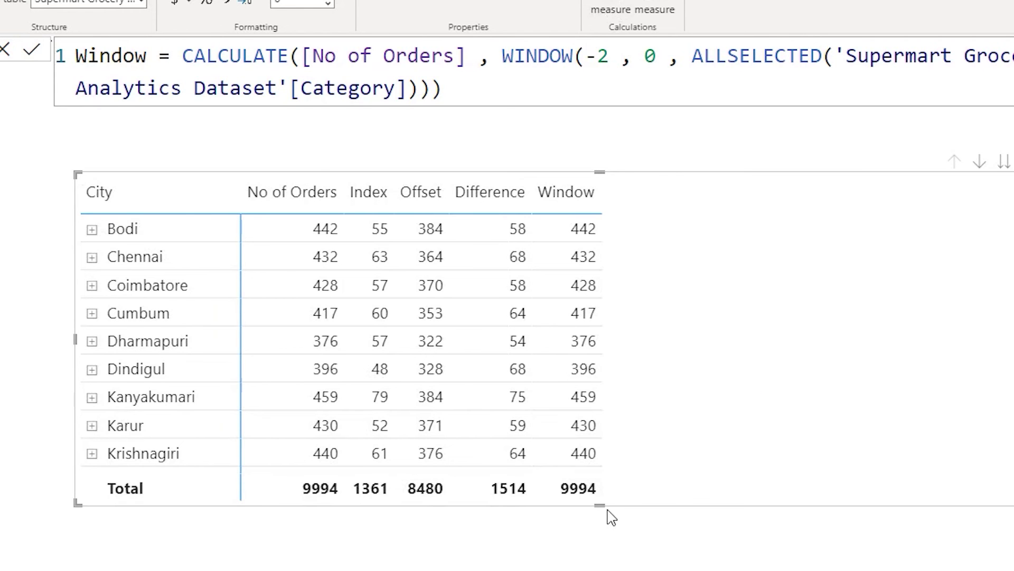
Step: Enlarge the matrix and add ORDERBY(Category, ASC) and PARTITIONBY(City) to WINDOW
left_click_drag(599, 504, 605, 570)
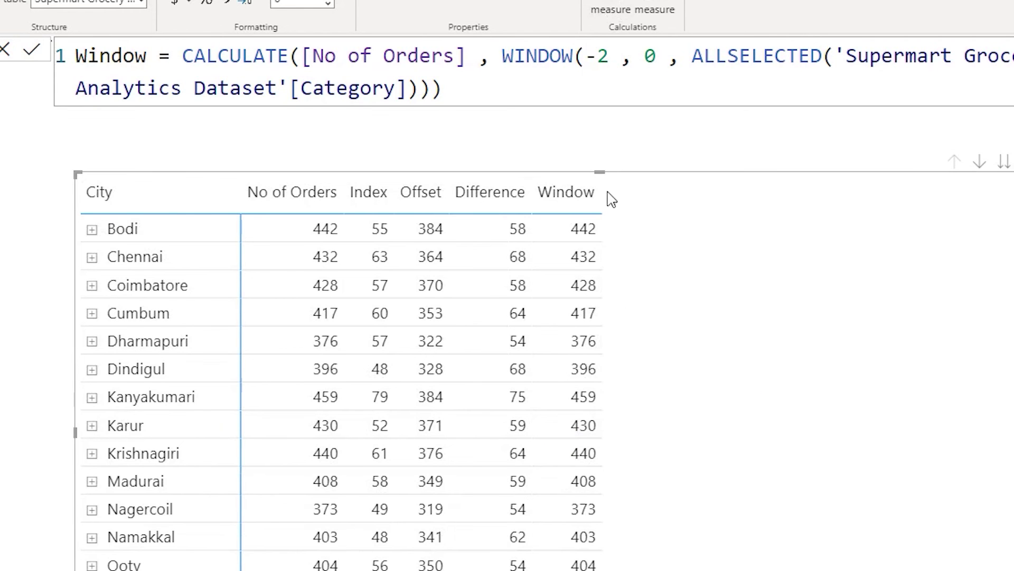
left_click(435, 93)
left_click(517, 120)
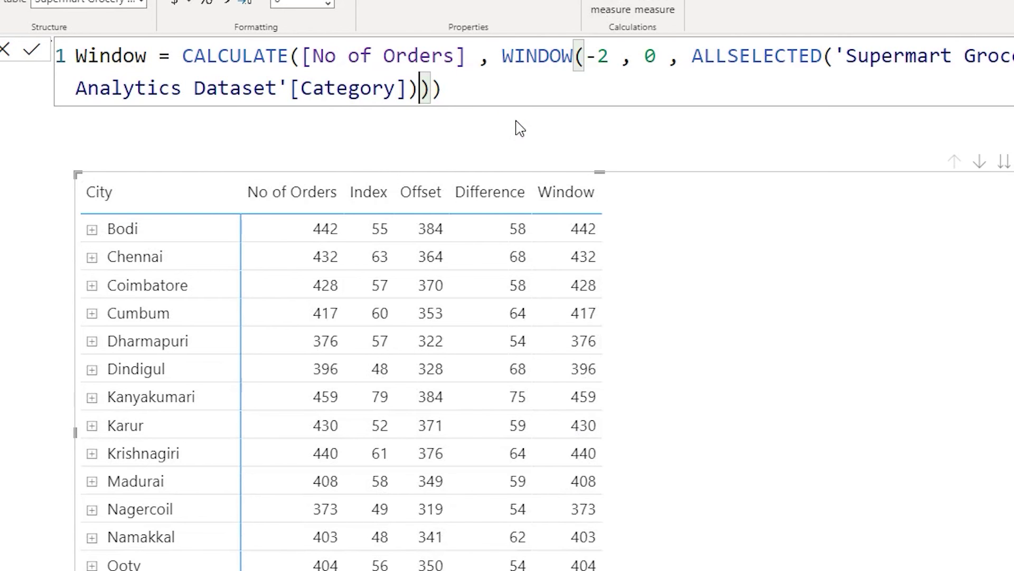
type(",orderby(ca")
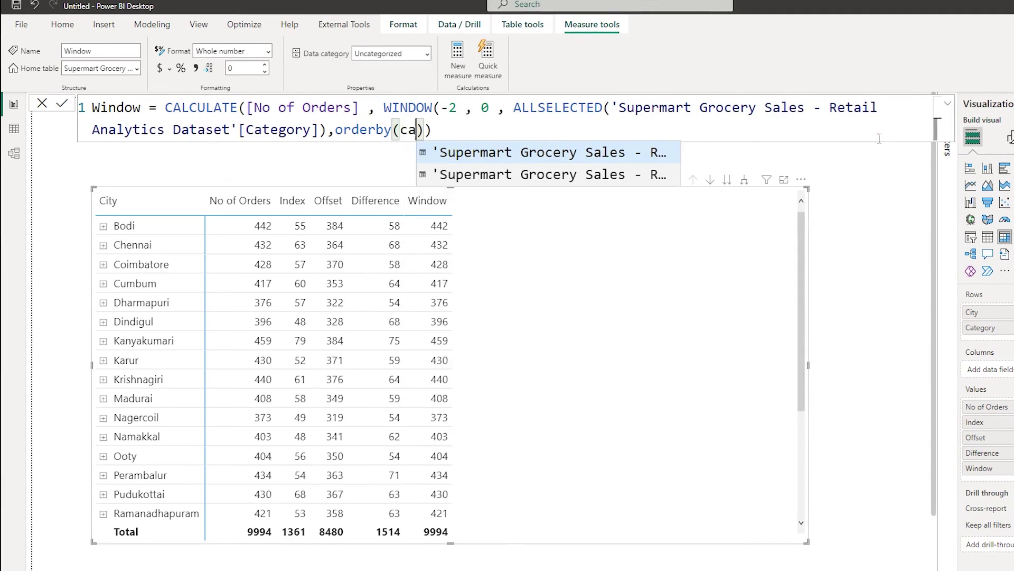
key("Tab")
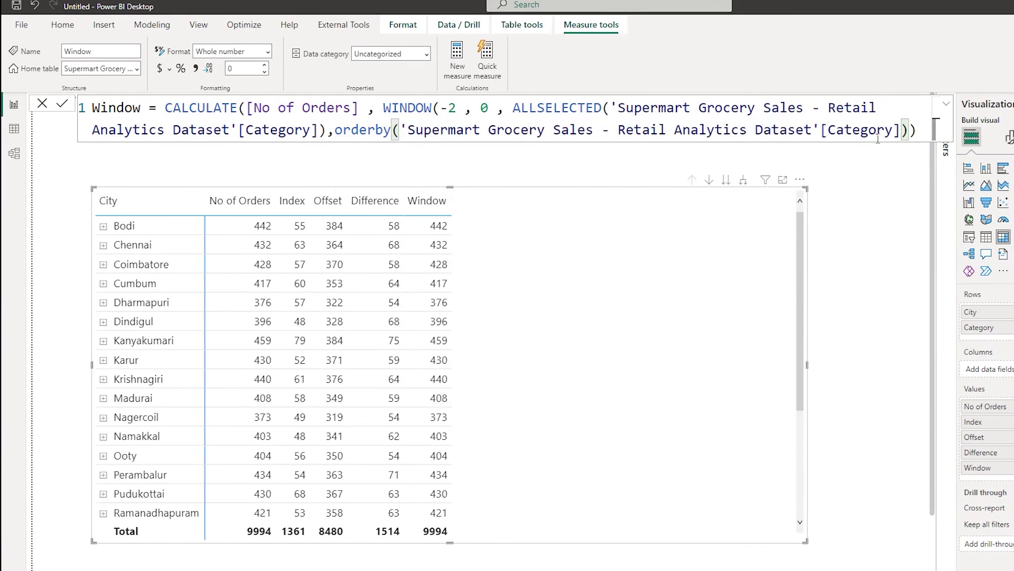
type(",")
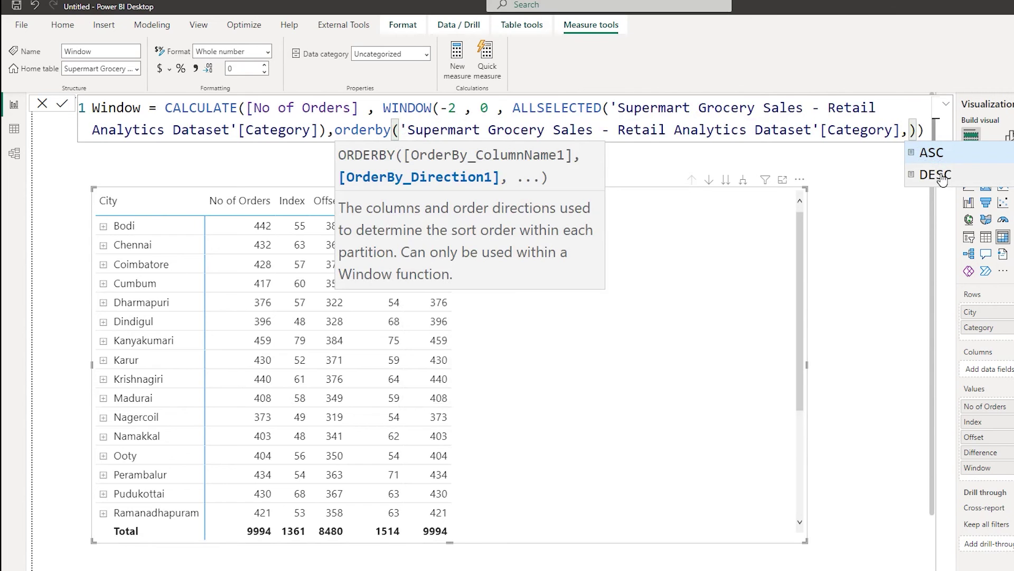
key("Tab")
key("Right")
type(",parti")
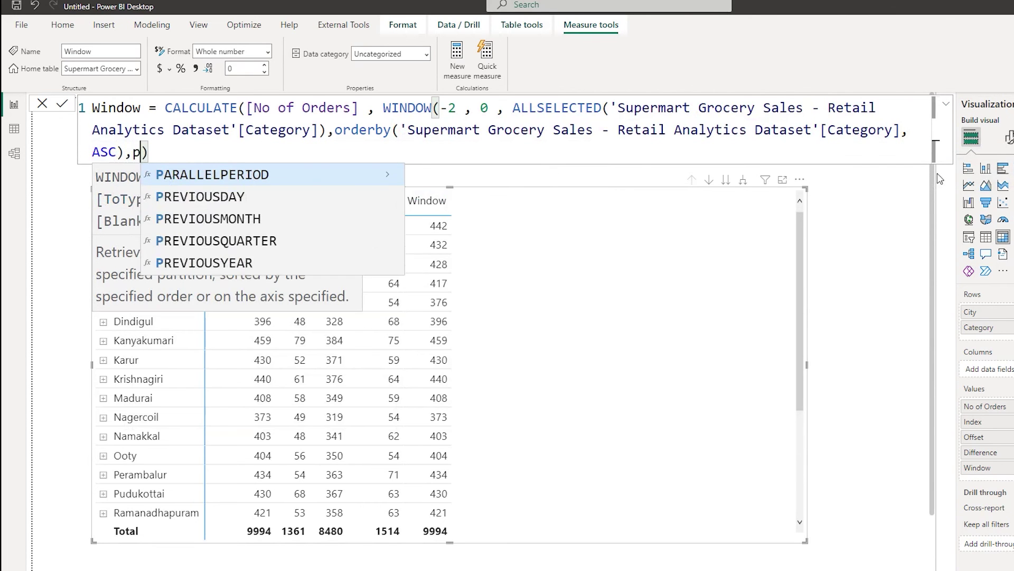
type("tionby(")
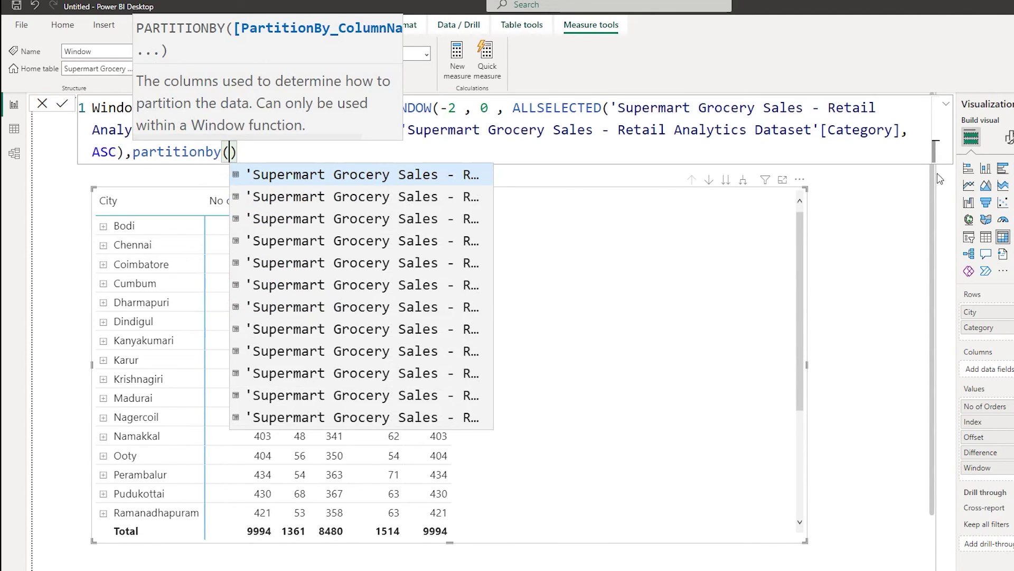
type("cit")
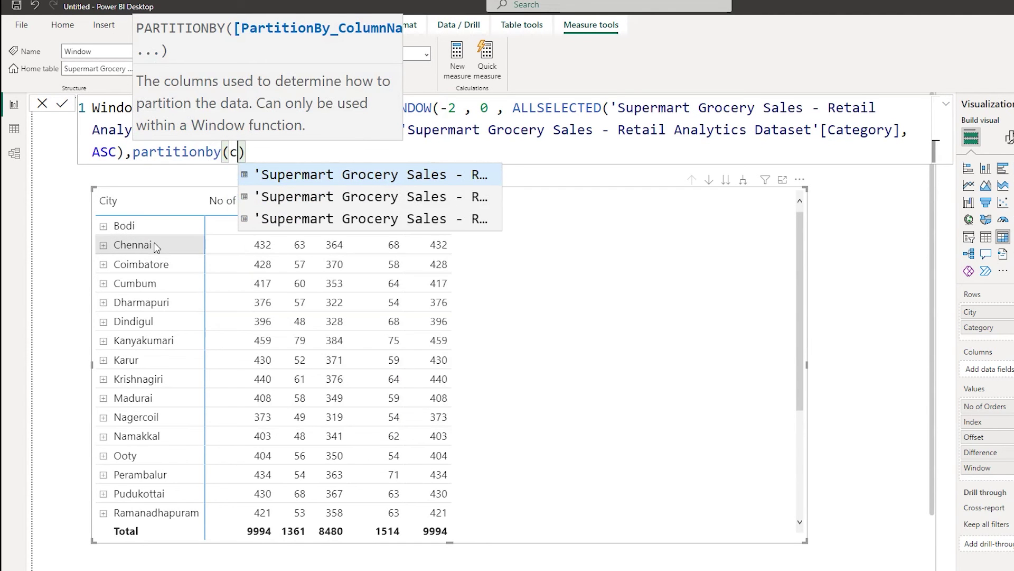
key("Tab")
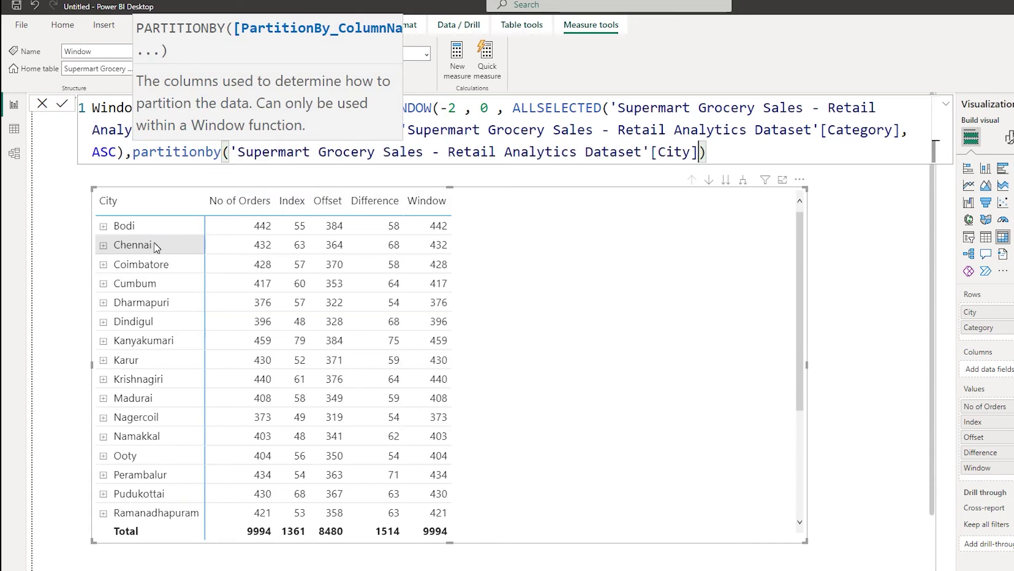
type(")")
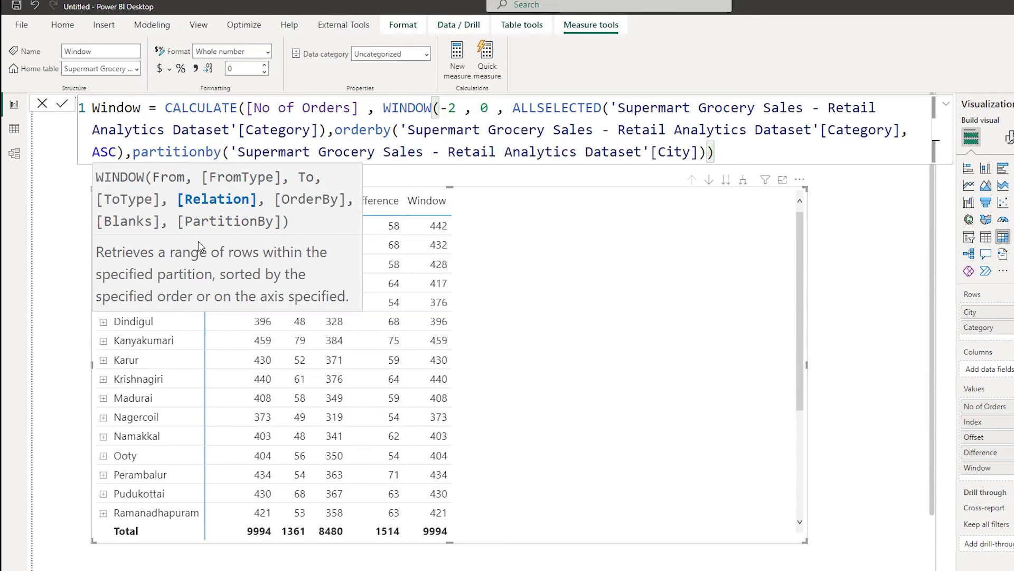
left_click(727, 153)
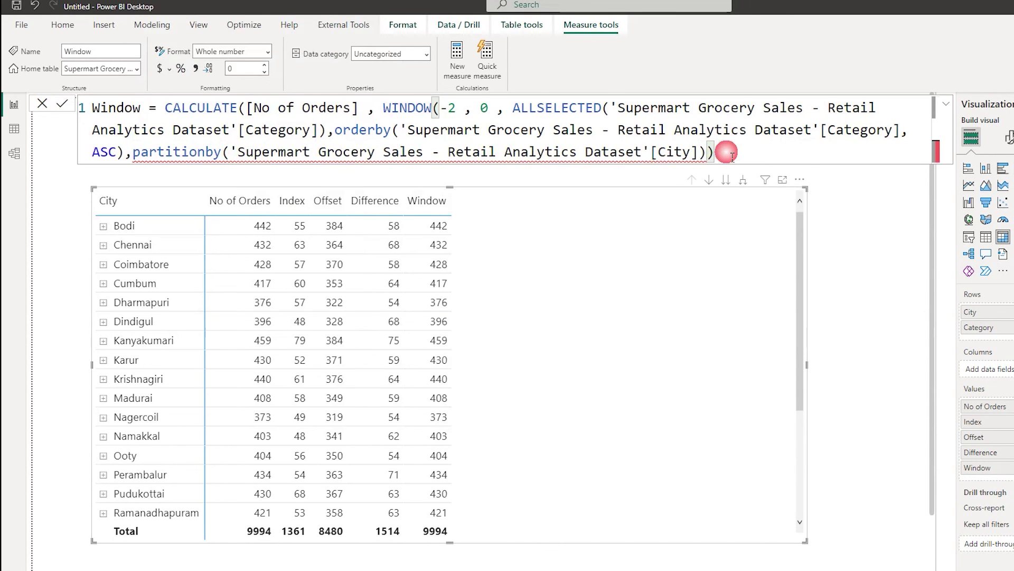
Step: Add the dataset's [City] column to ALLSELECTED, commit, and expand Bodi
type(")")
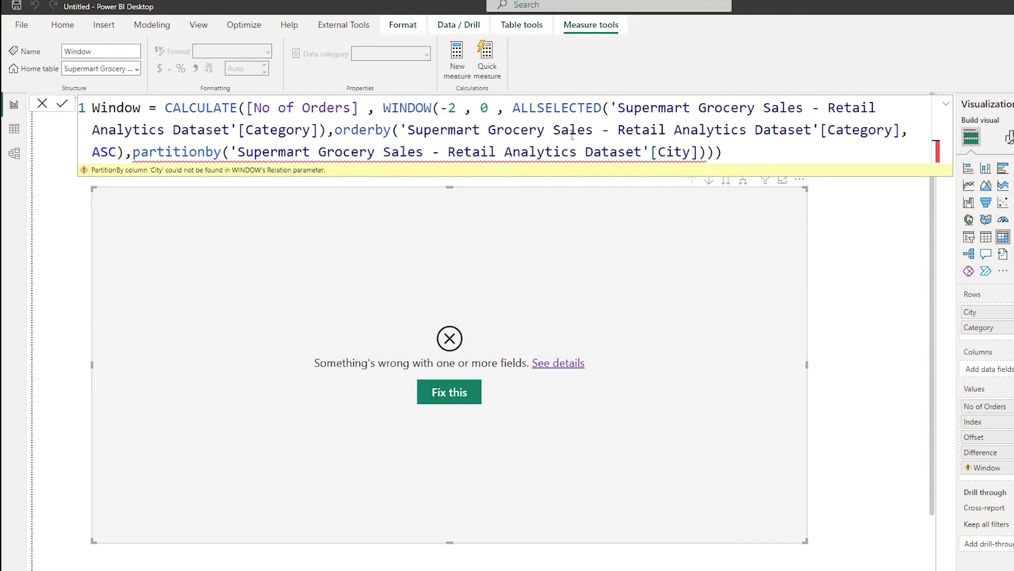
left_click(570, 152)
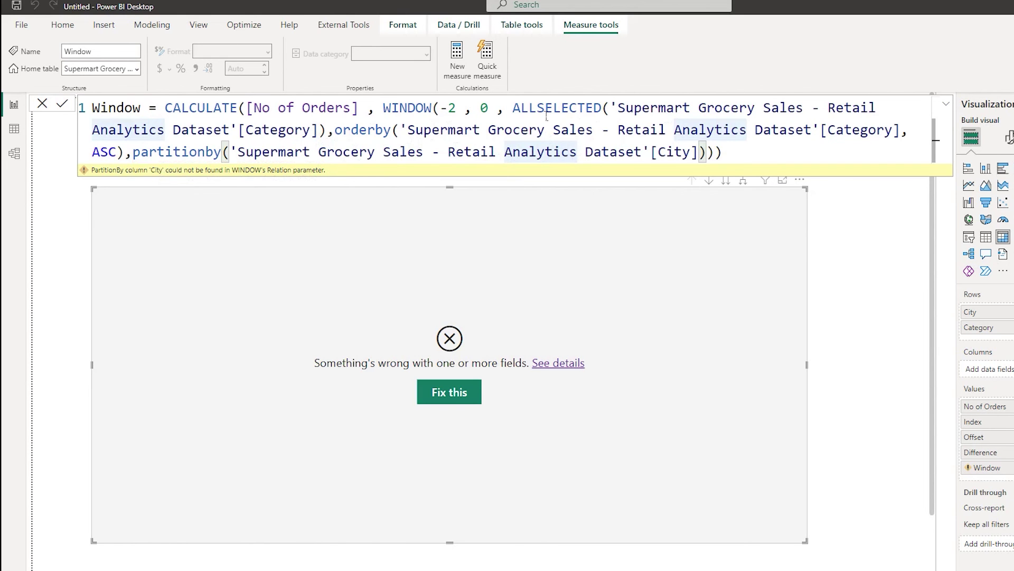
left_click(323, 134)
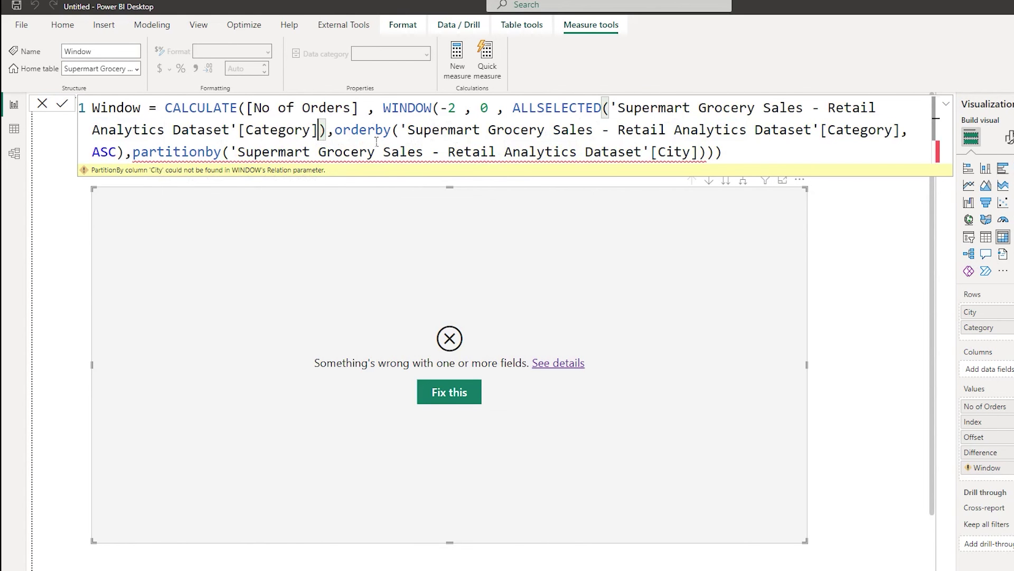
type(", 'Supermart Grocery Sales - Retail Analytics Dataset'[City]),orderb")
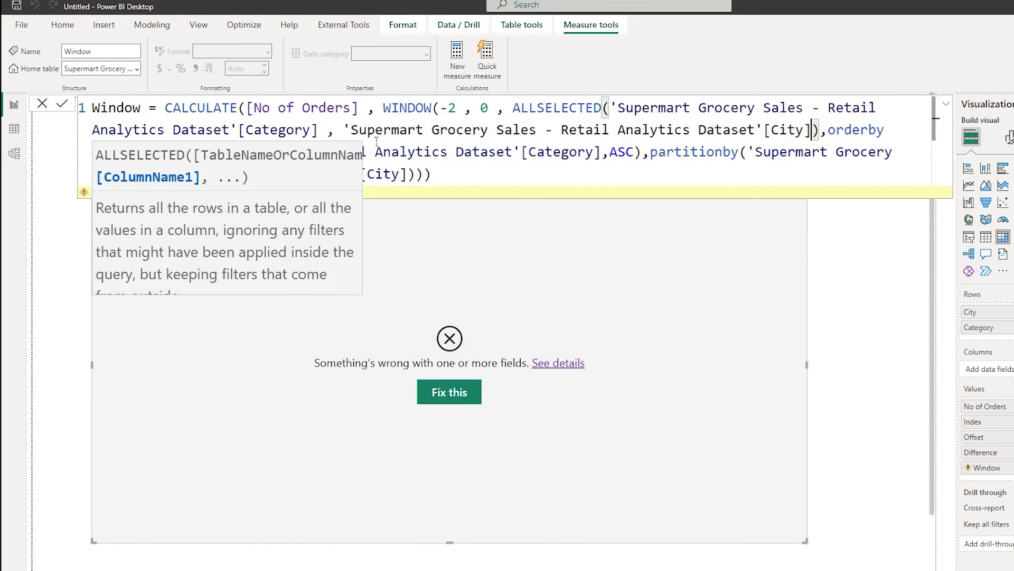
key("Return")
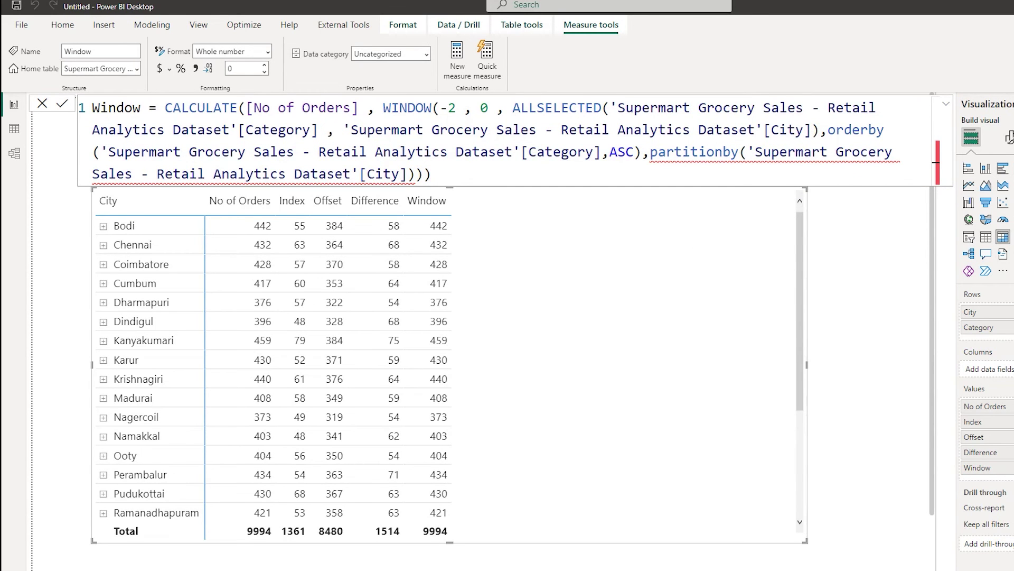
left_click(103, 226)
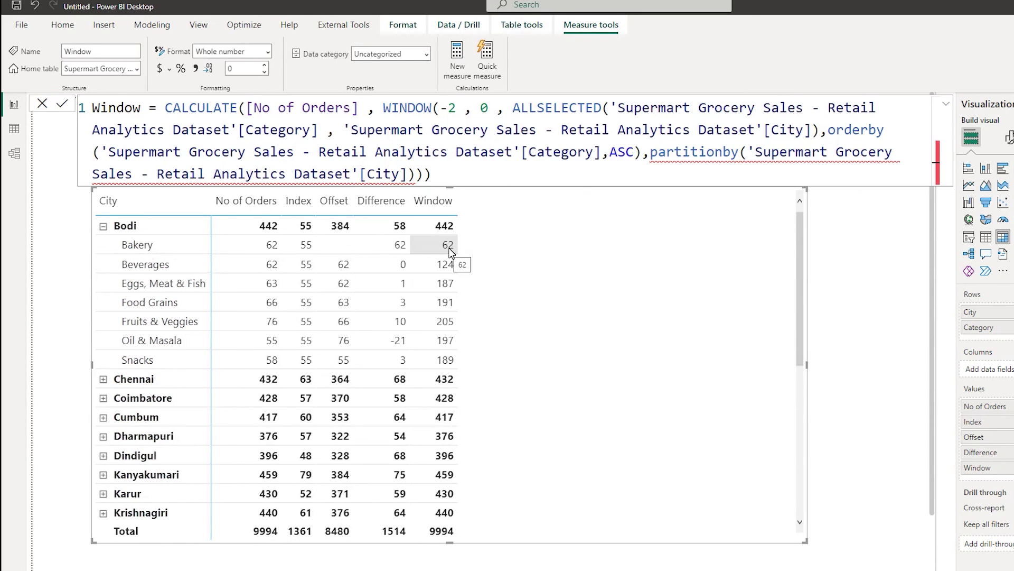
Step: Change the Window measure to WINDOW(-1, 0, …) so it sums two categories per row
left_click(460, 112)
key("BackSpace")
type("1")
key("Return")
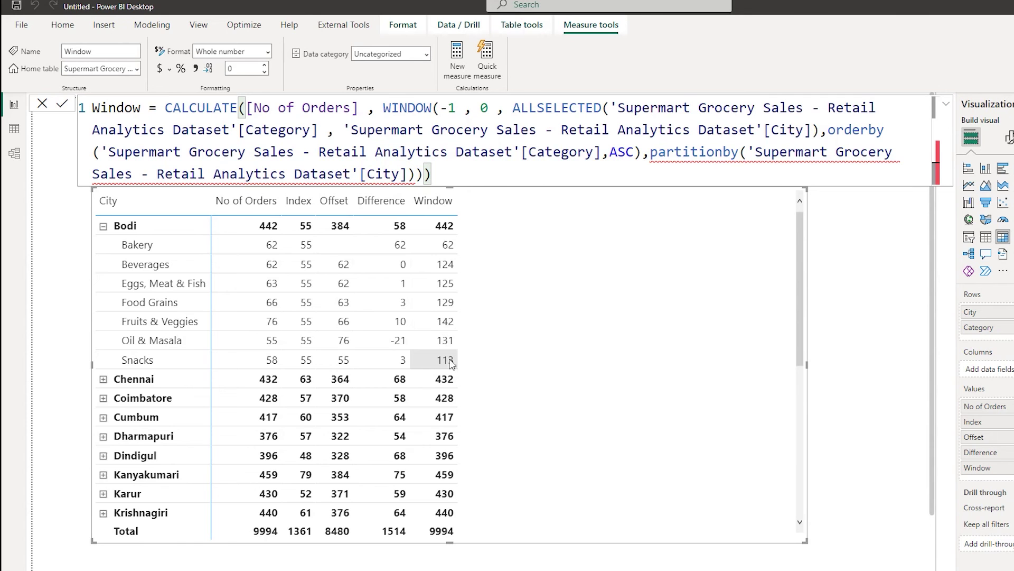
left_click(106, 384)
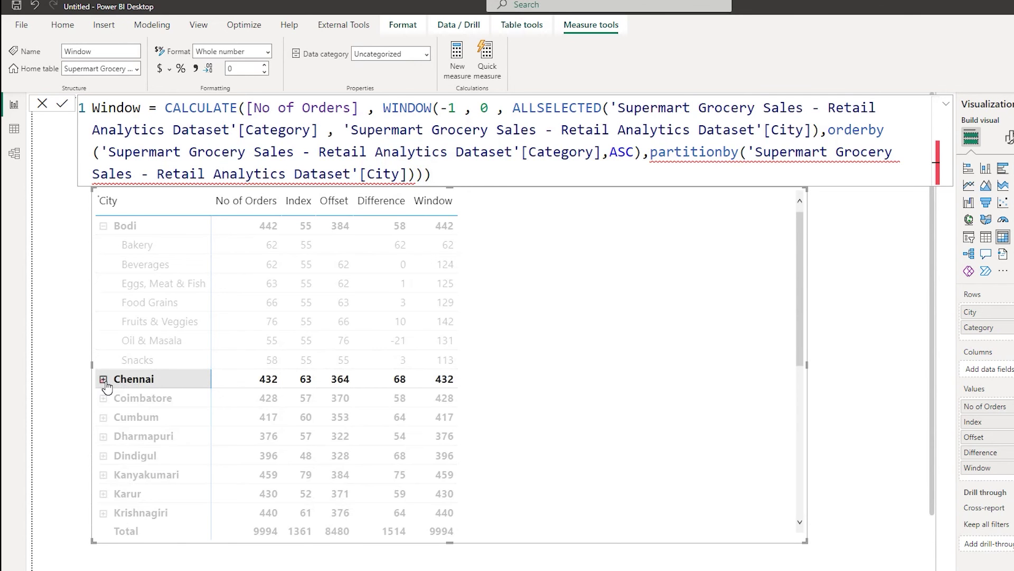
Step: Expand Chennai and Coimbatore into their categories, then select the formula's partitionby argument
left_click(103, 379)
left_click(111, 380)
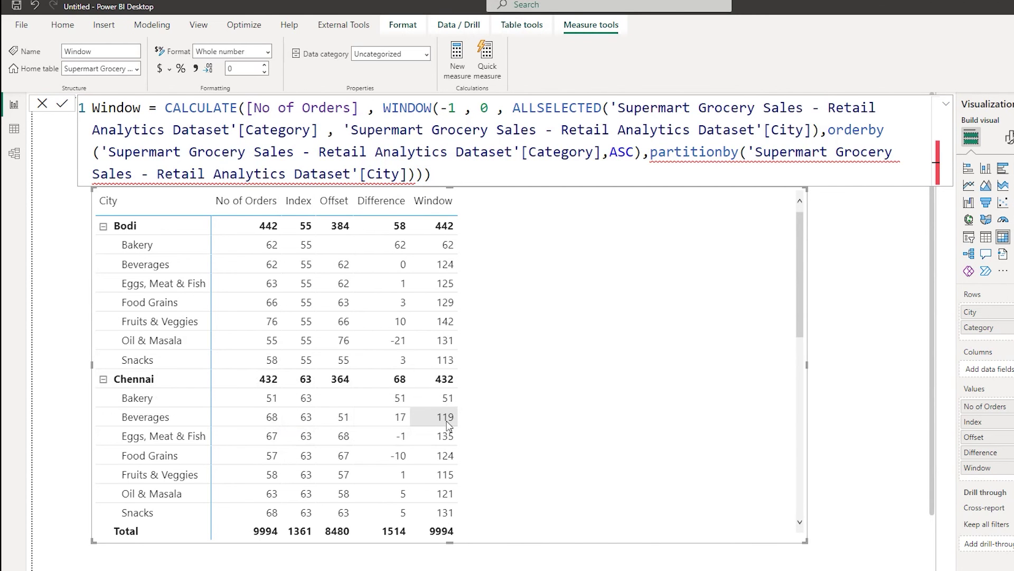
scroll(449, 391, "down", 4)
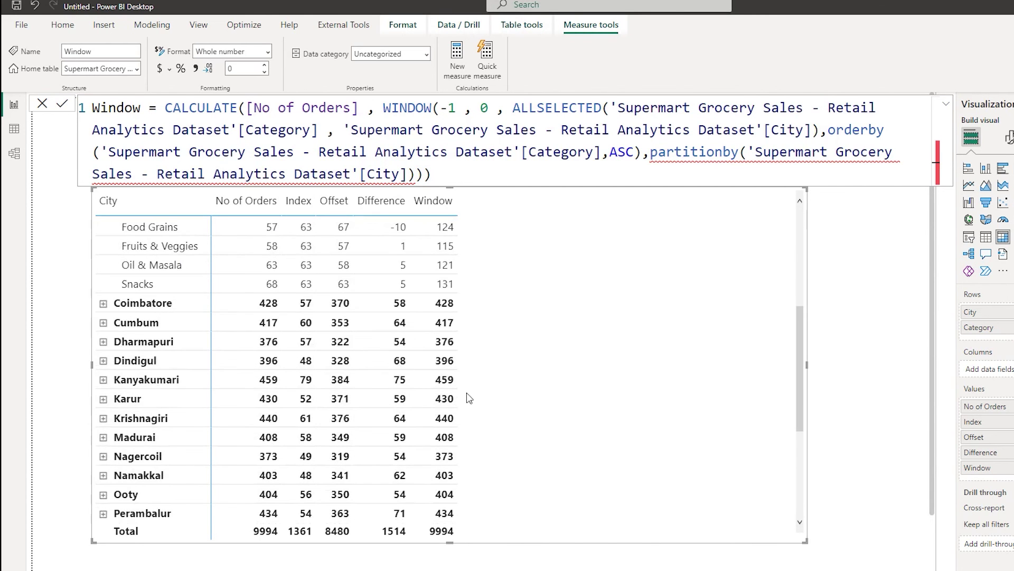
left_click(103, 303)
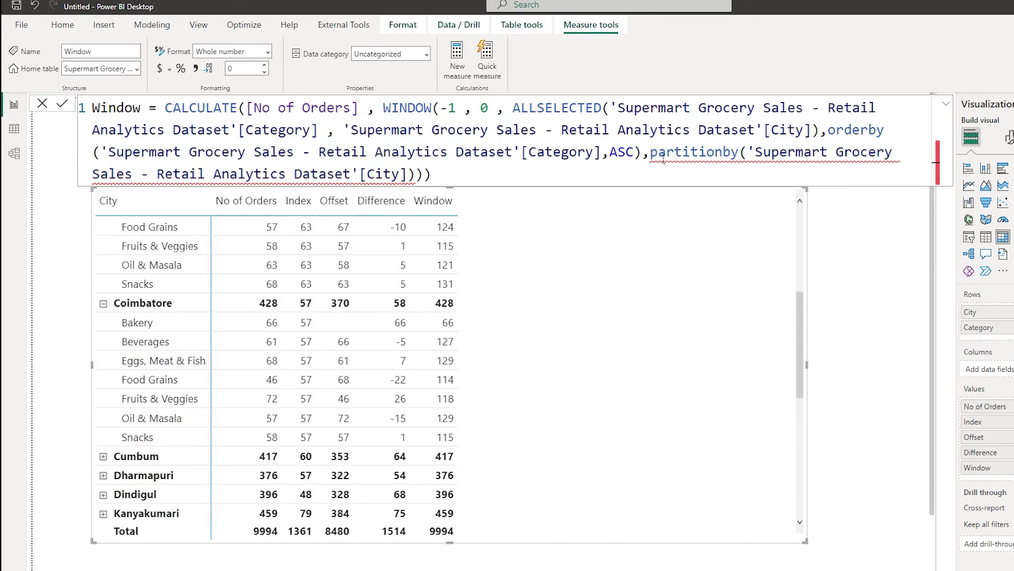
left_click_drag(650, 154, 420, 179)
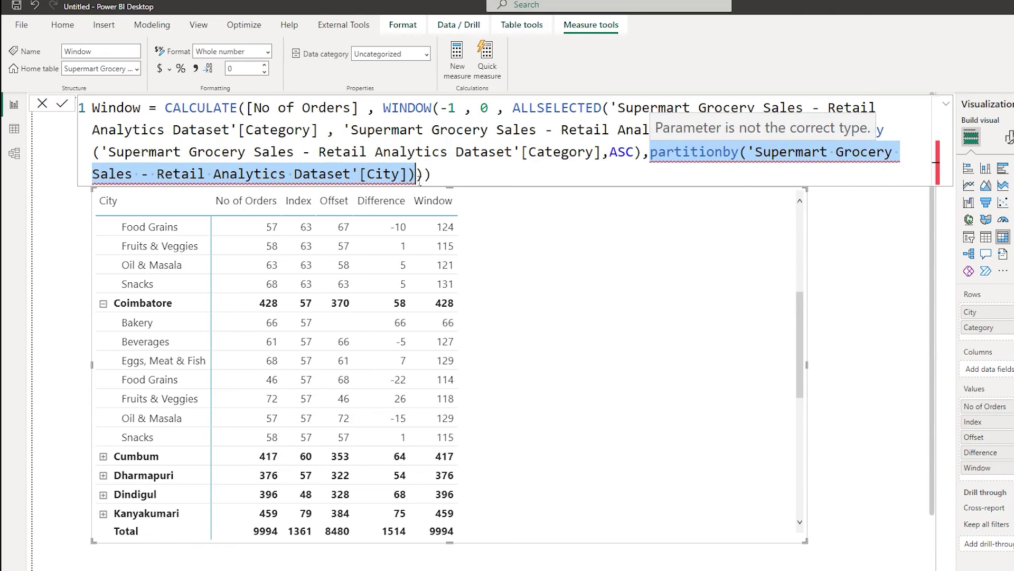